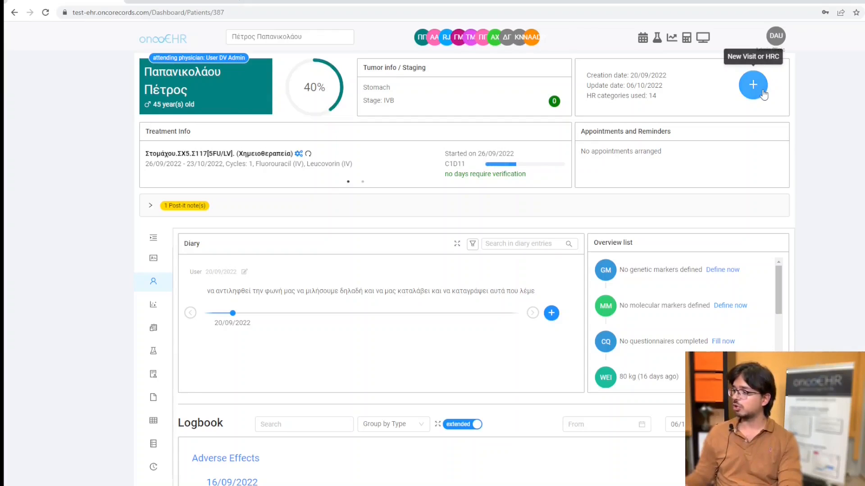
Add a Findings and Other Reports health record dated 06/10/2022 for the patient, titled "Πόρισμα 1".
click(762, 93)
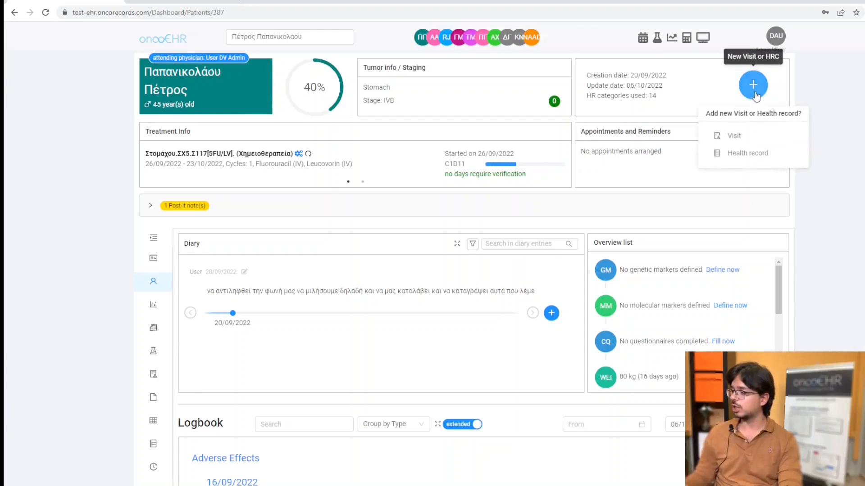
click(757, 155)
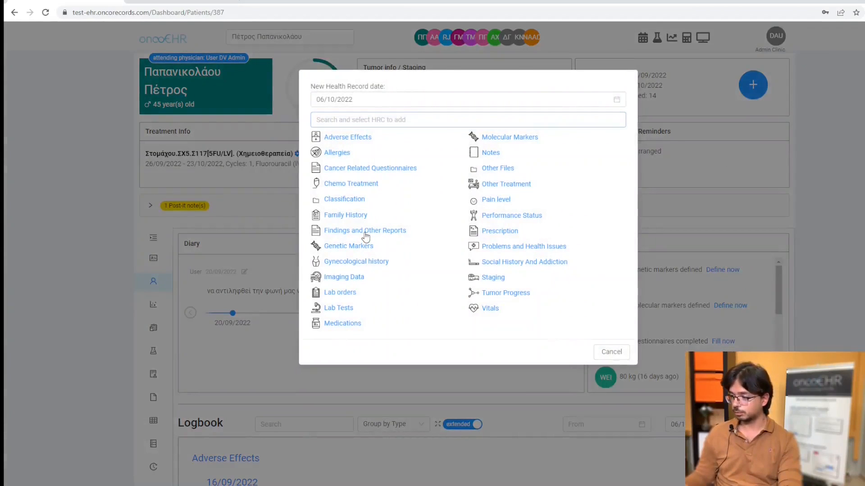
click(365, 231)
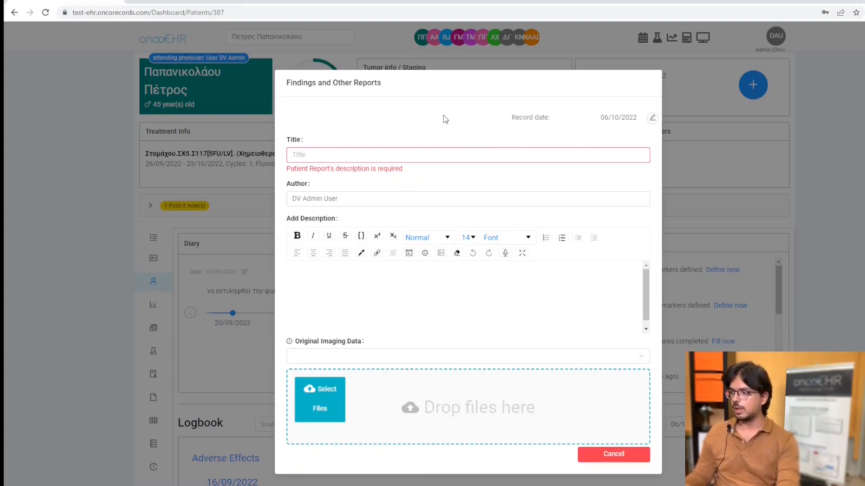
click(394, 158)
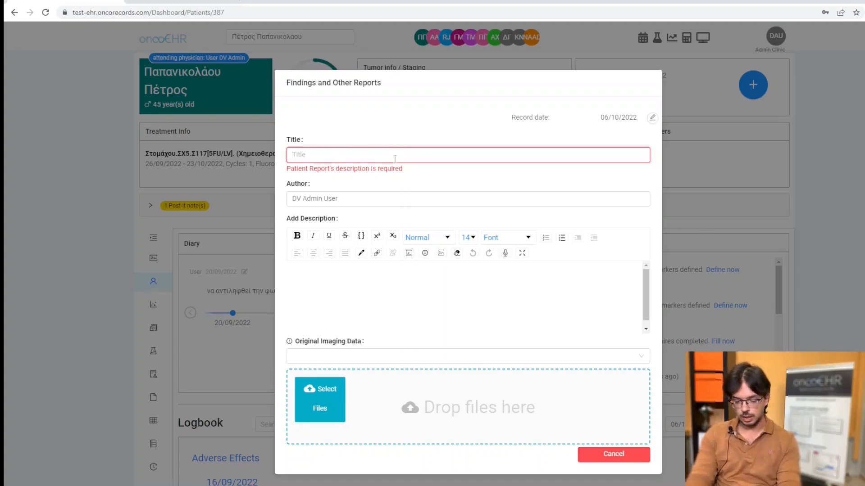
text(Πορ)
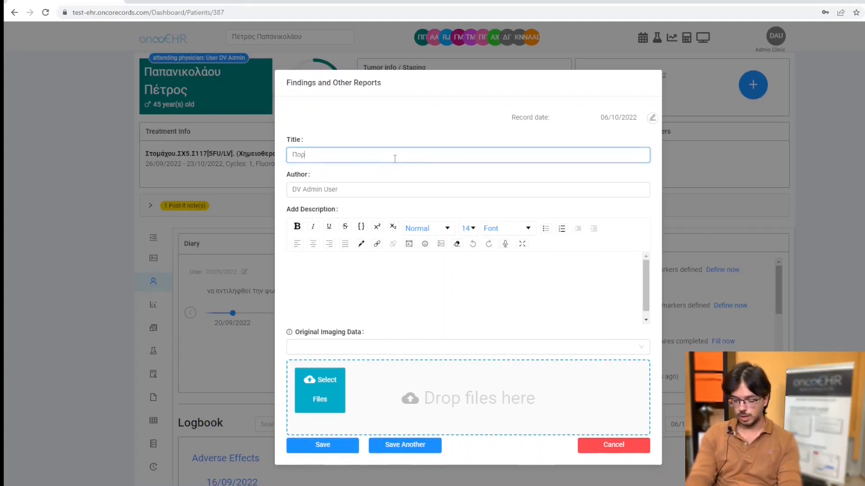
key(BackSpace)
key(BackSpace)
text(όρισμα 1)
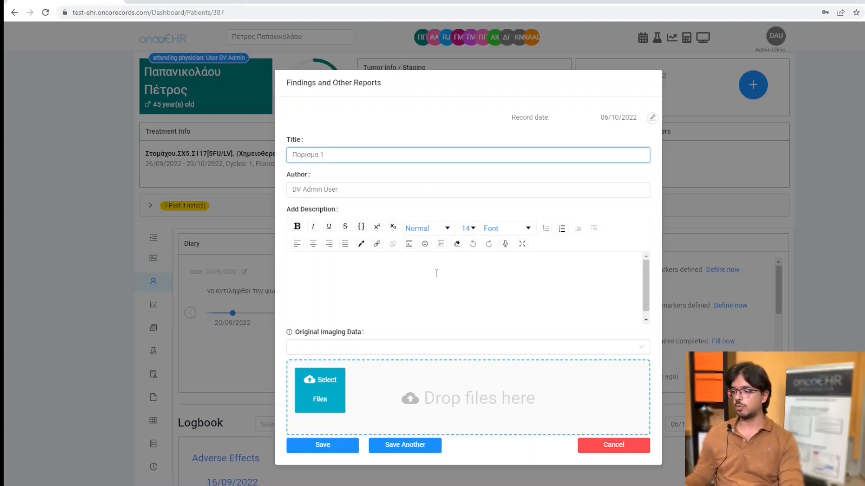
Dictate the report description "αυτό το σημείο υποστηρίζεται η φωνητική εντολή και αναγνώριση φωνής" by voice and save the record.
click(508, 244)
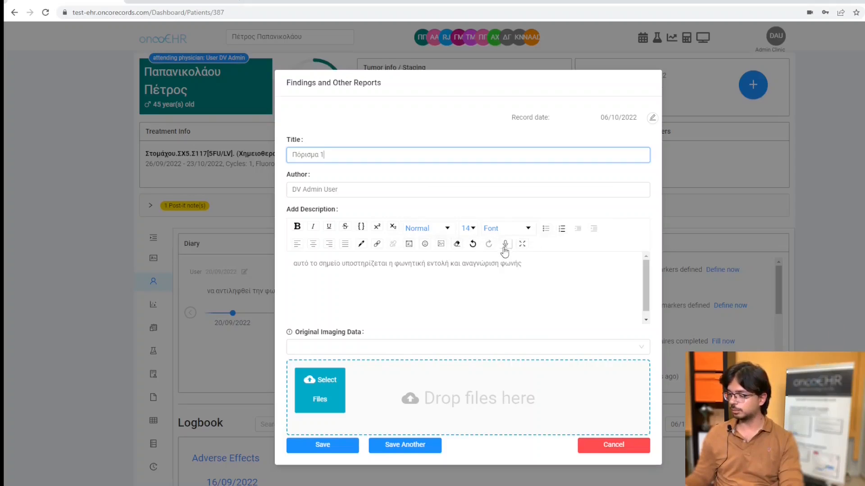
click(507, 245)
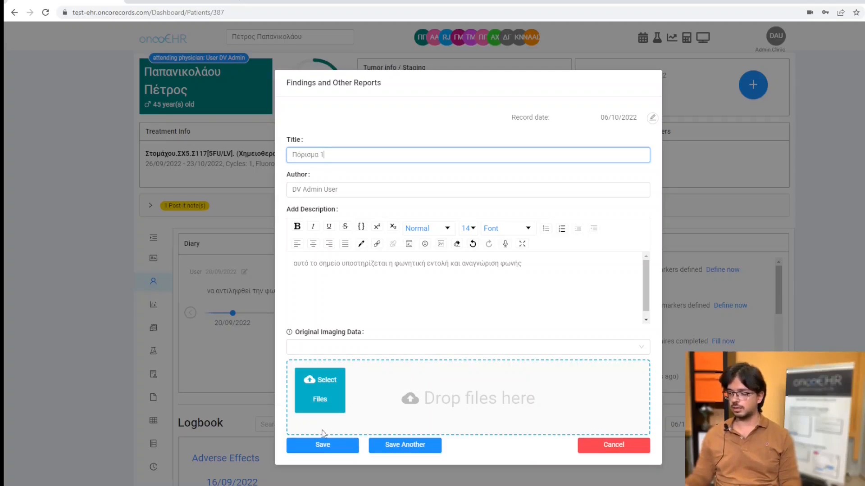
click(323, 446)
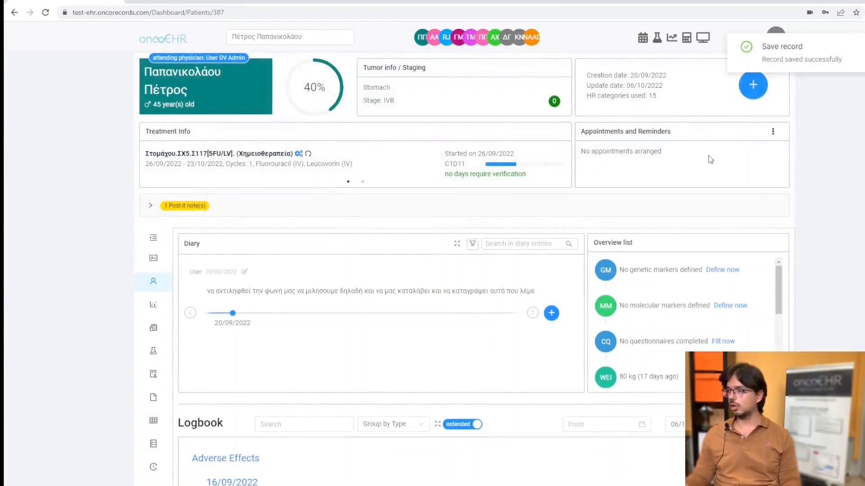
Add an Imaging Data record with type "Ακτινογραφία Θώρακος F", findings report "Πόρισμα 1", indication "Chest pain on breathing" and body location "Front of chest".
click(758, 96)
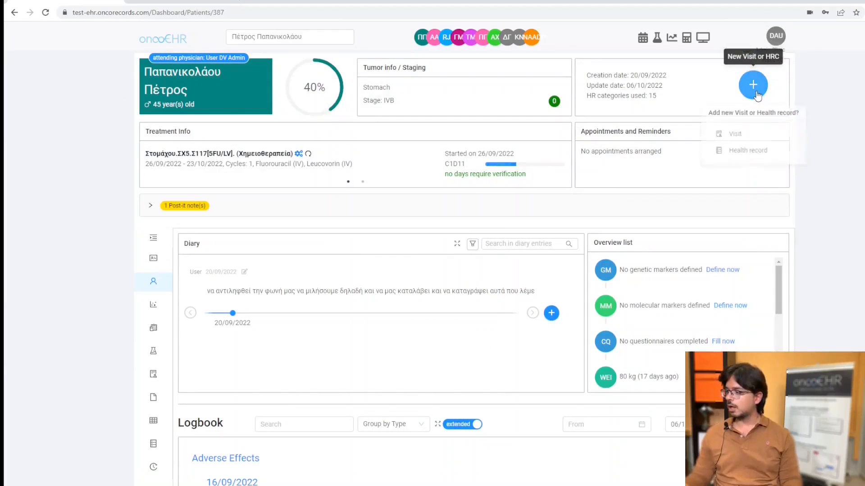
click(743, 153)
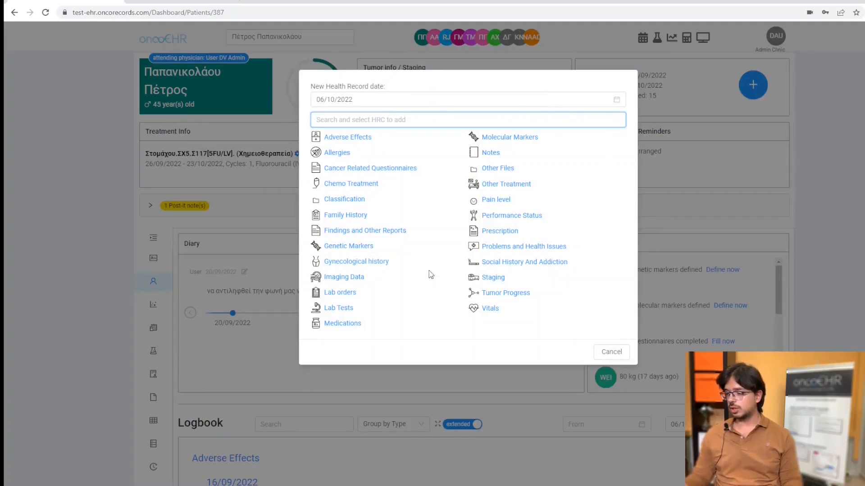
click(360, 276)
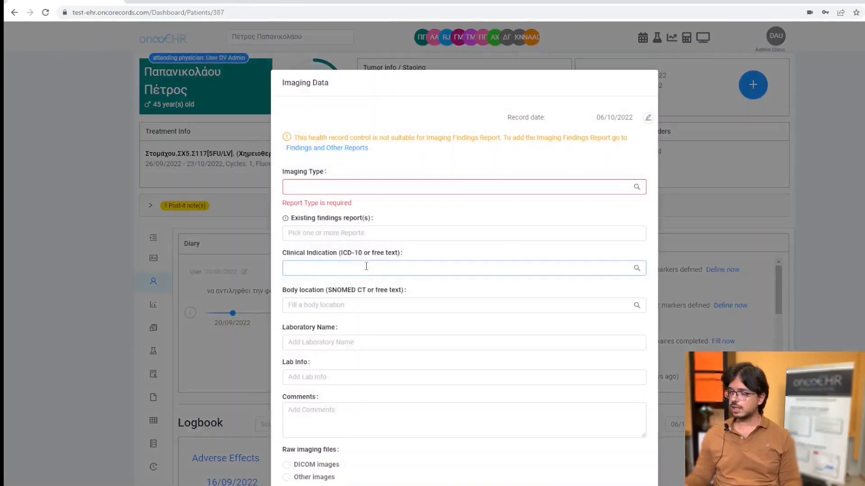
scroll(538, 153, down, 1)
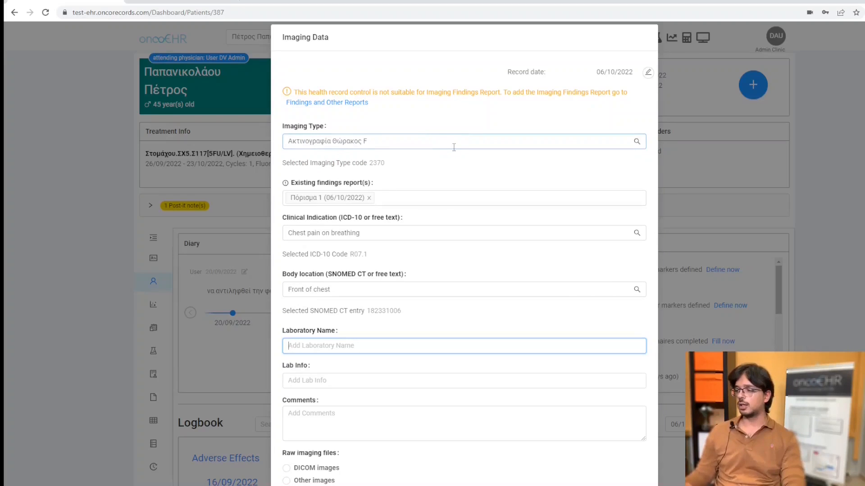
scroll(525, 180, down, 1)
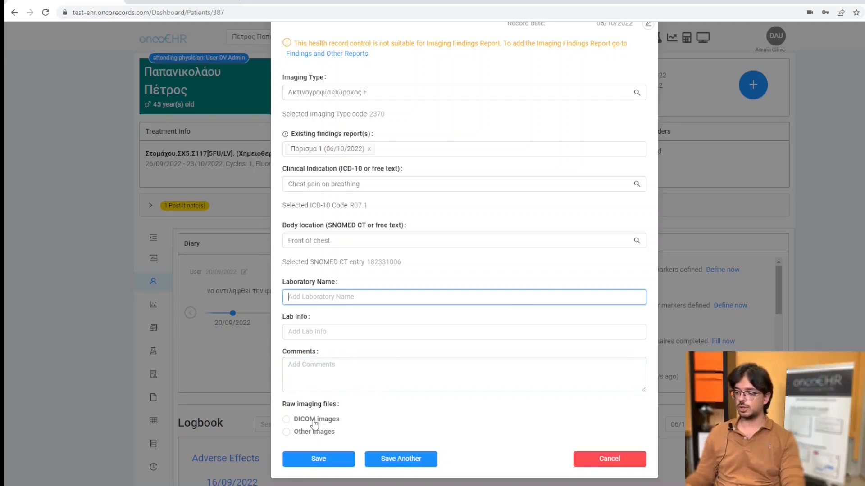
Set the raw imaging files type to DICOM images and save the imaging record.
click(286, 419)
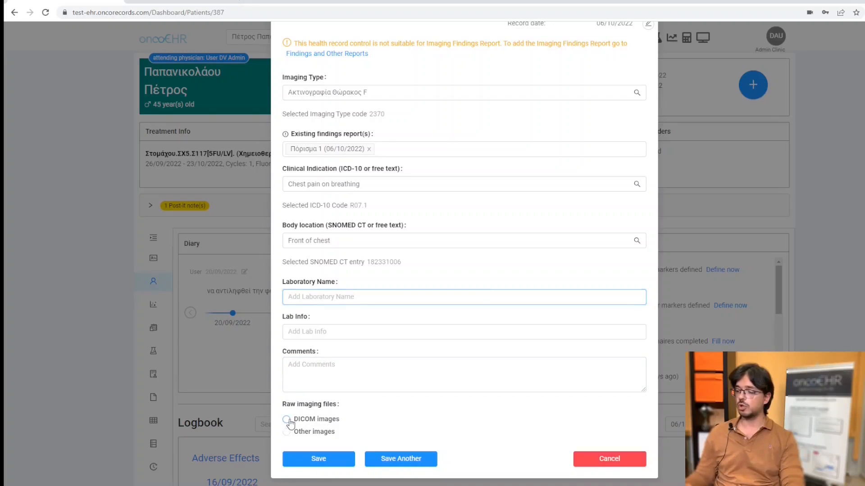
scroll(507, 380, down, 3)
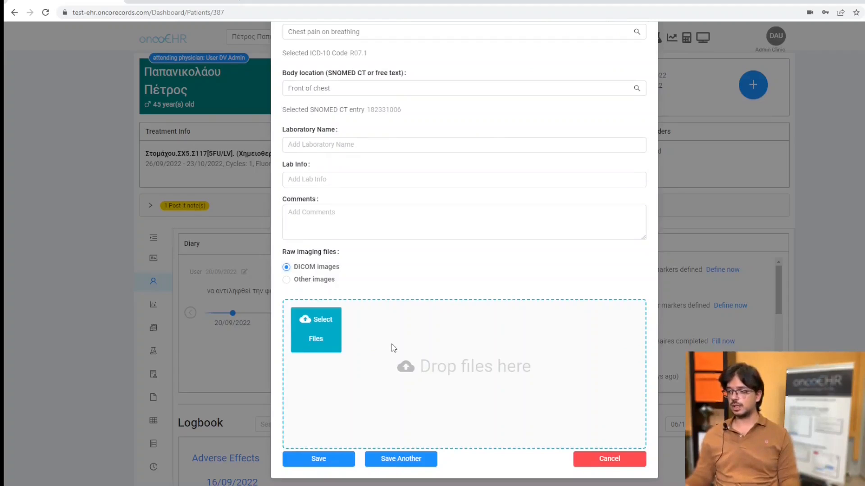
click(331, 461)
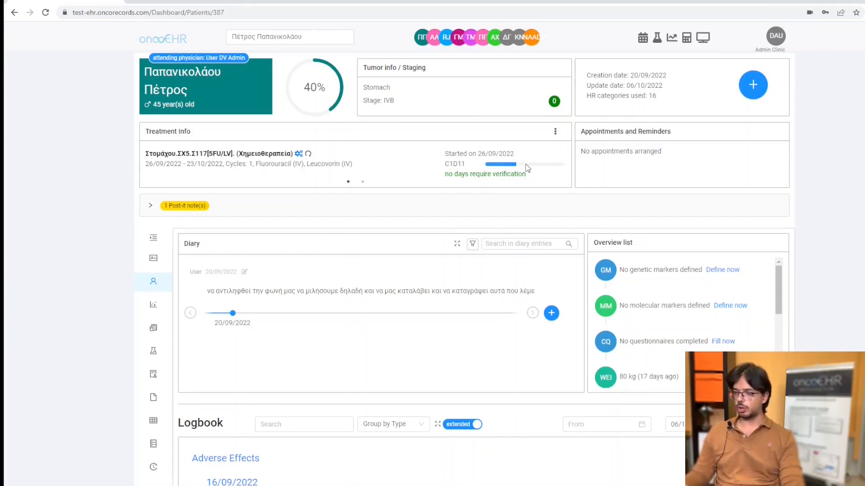
Open the Docs and Scans of the 72-year-old female patient and preview the first blood test's Αιματολογικες.pdf.
scroll(62, 131, down, 3)
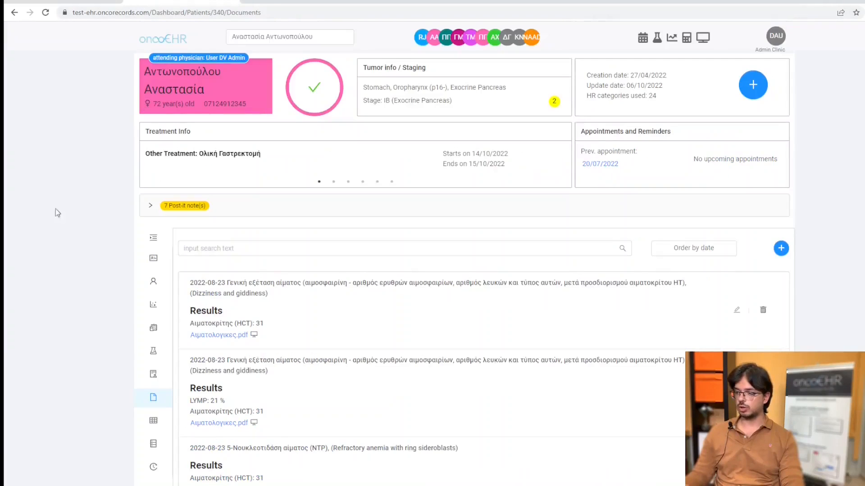
scroll(55, 210, down, 2)
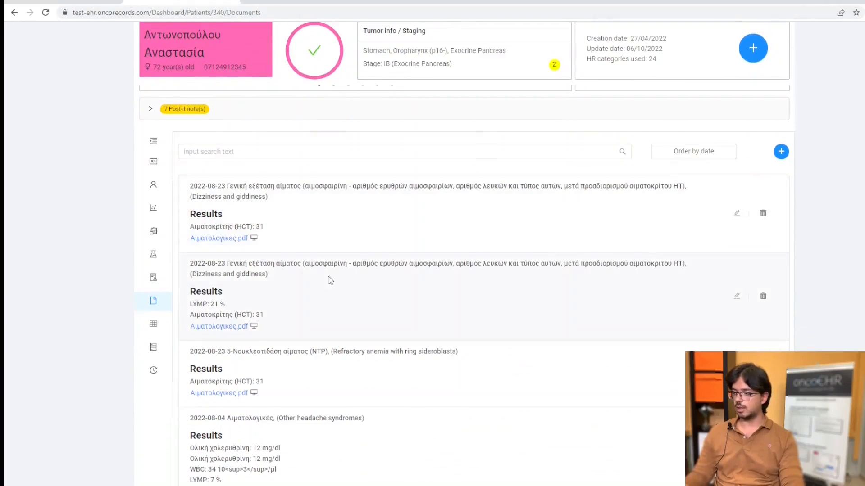
click(248, 244)
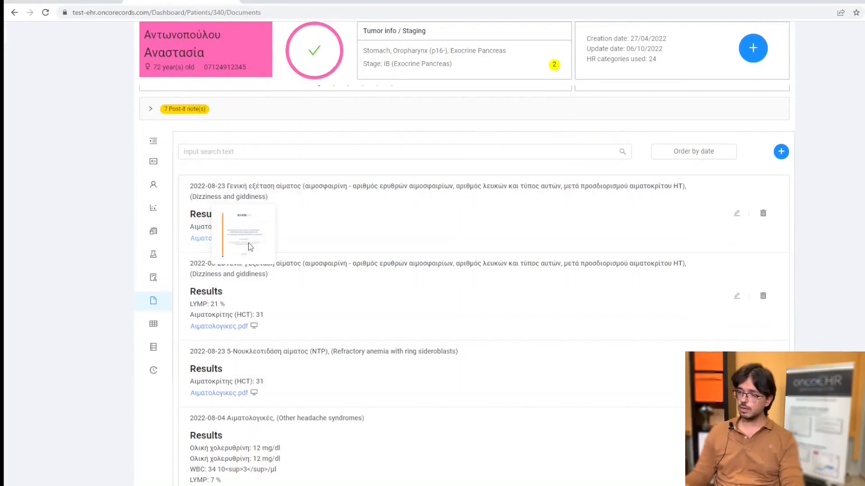
scroll(518, 222, down, 2)
scroll(586, 210, up, 1)
scroll(585, 209, up, 1)
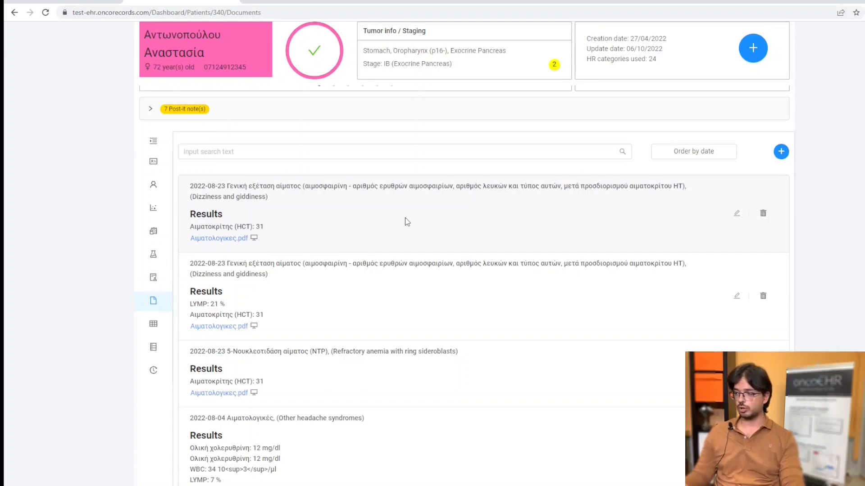
Preview the dual_FFE_BH and T2W_TSE_Cor_BH scans in the 2022-04-27 entry of the patient's documents.
scroll(400, 218, down, 5)
scroll(398, 209, down, 1)
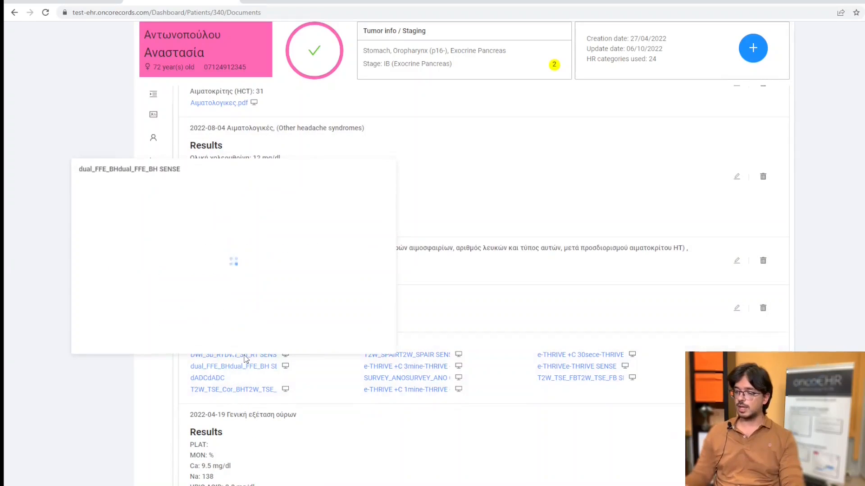
mouse_move(241, 358)
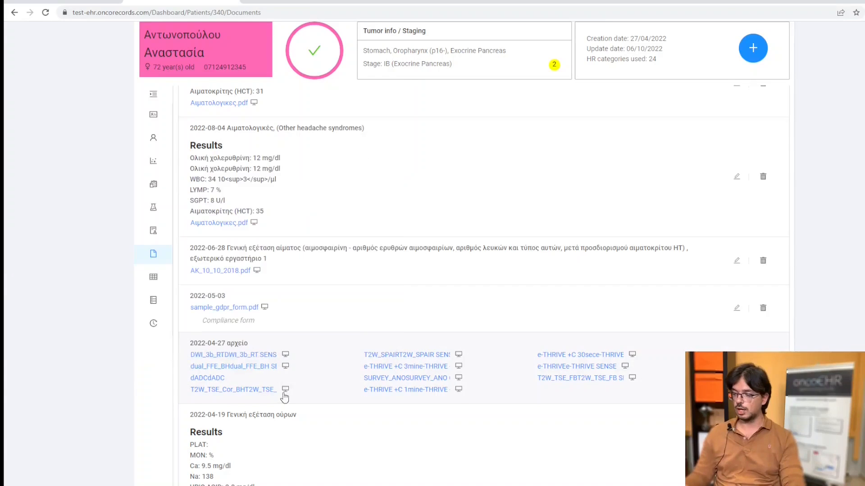
mouse_move(284, 393)
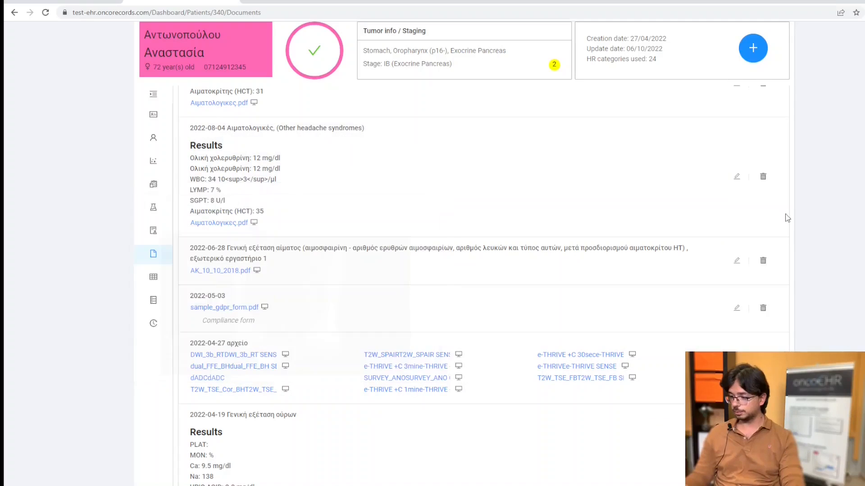
scroll(204, 279, down, 1)
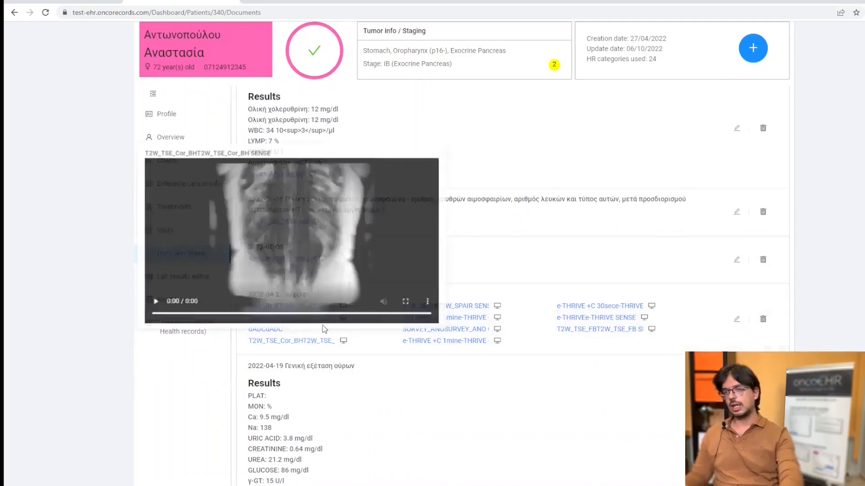
scroll(587, 273, up, 2)
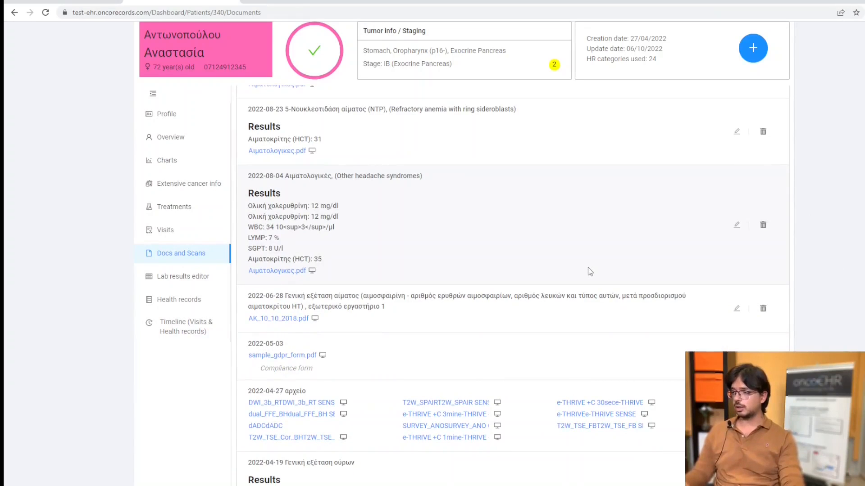
Open the patient's extensive cancer info and examine the markers, treatments, findings reports, tumor progress, questionnaires and scans.
scroll(588, 269, up, 1)
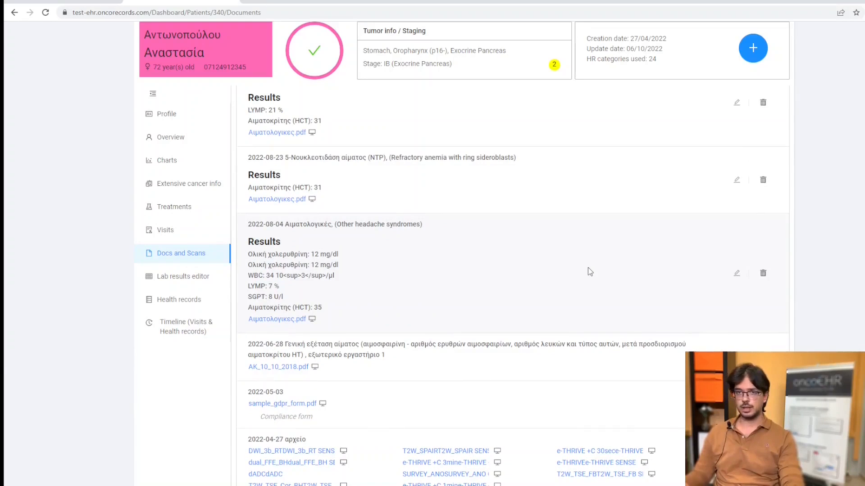
scroll(588, 271, up, 3)
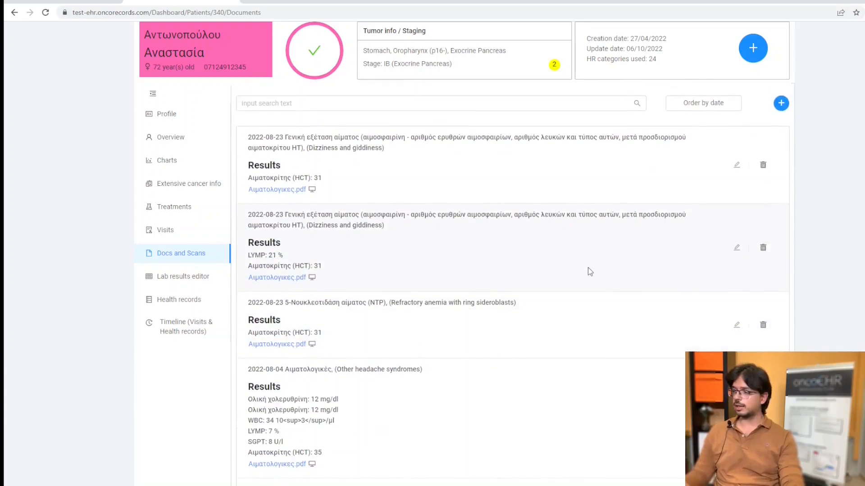
scroll(581, 224, up, 1)
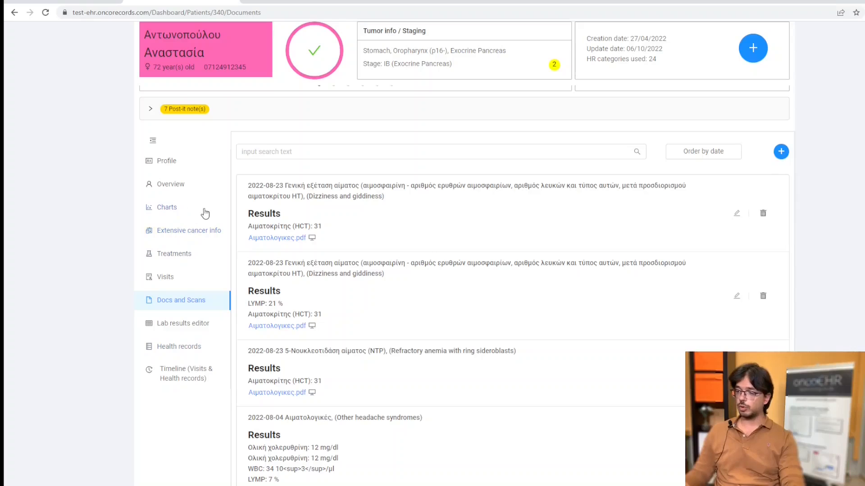
click(173, 232)
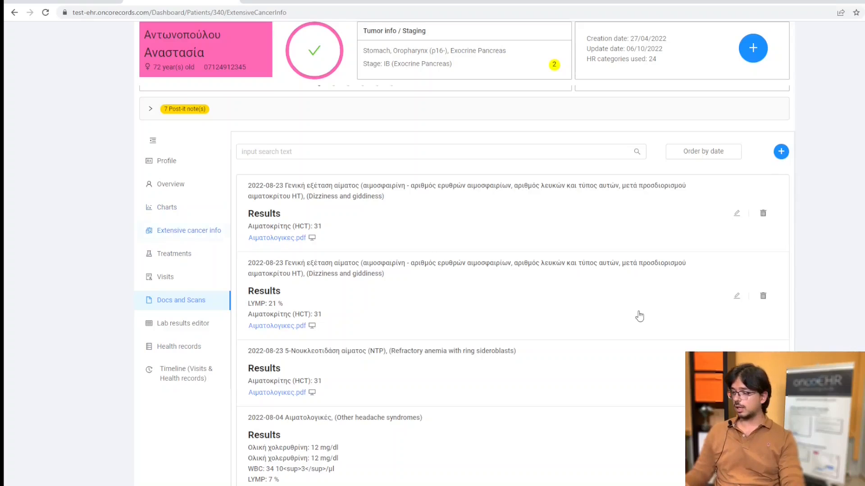
scroll(781, 184, down, 1)
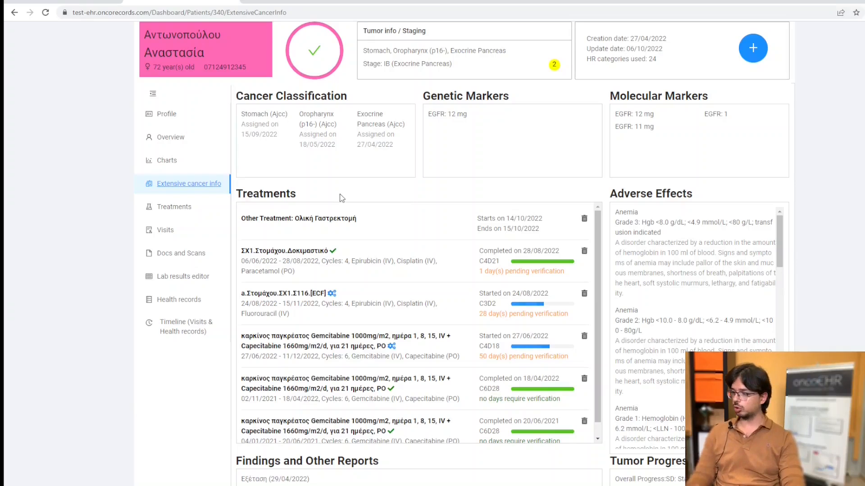
scroll(472, 177, down, 1)
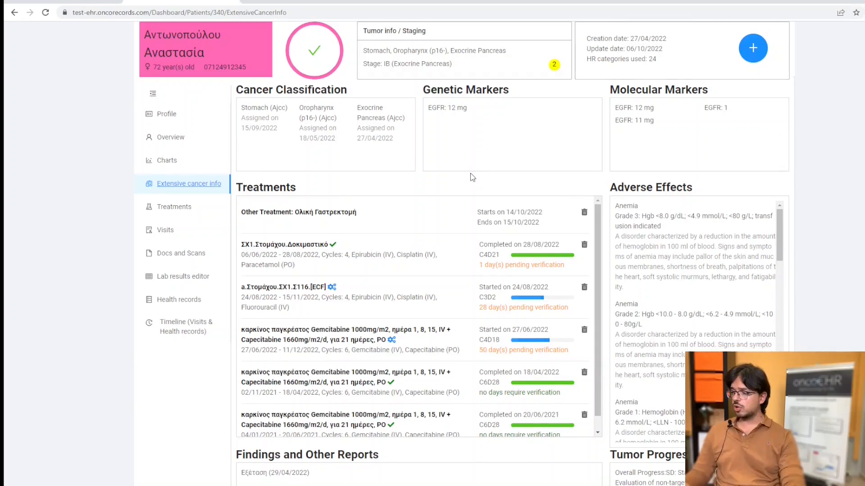
scroll(472, 177, down, 1)
scroll(371, 200, down, 1)
scroll(796, 259, down, 5)
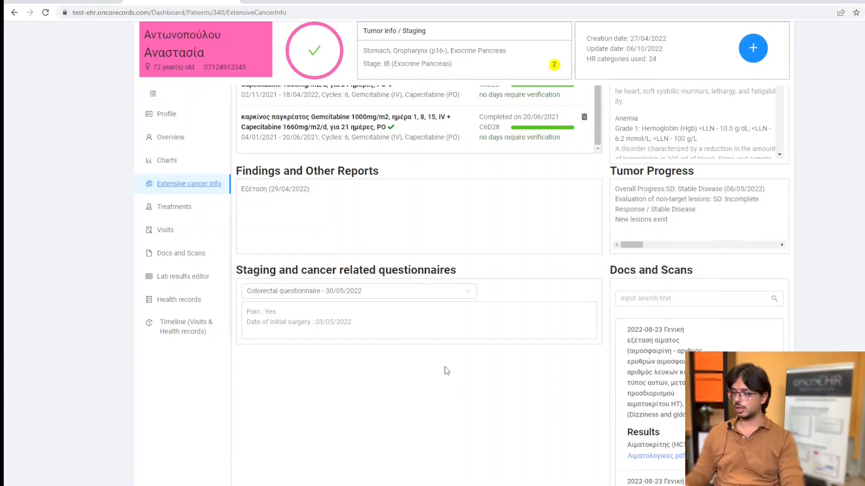
scroll(447, 371, down, 8)
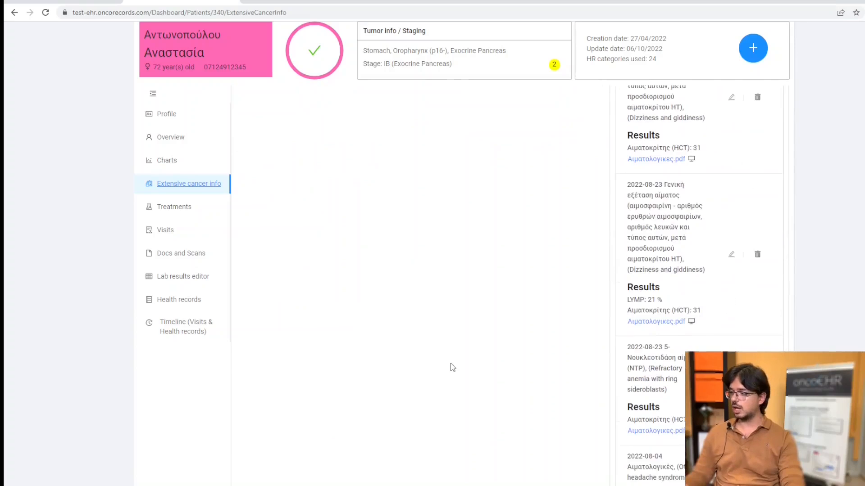
scroll(465, 358, up, 5)
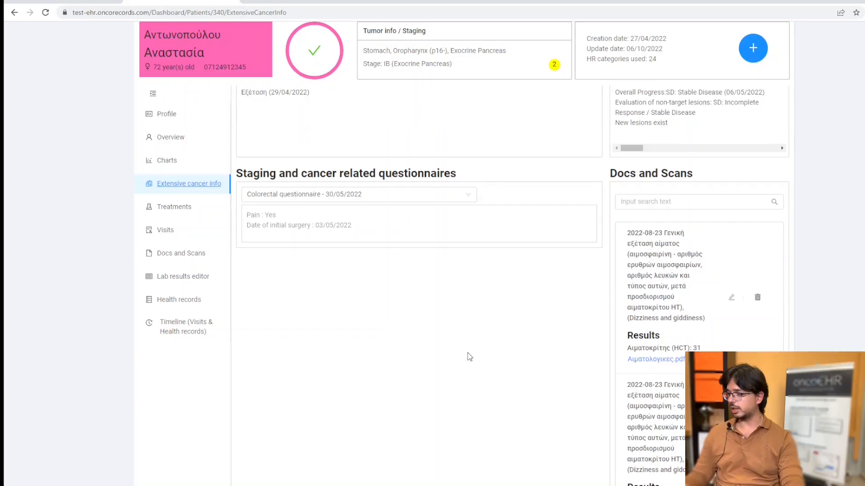
Examine the treatments, adverse effects, findings reports, staging questionnaires, and docs and scans on the patient's extensive cancer info page.
scroll(525, 334, up, 9)
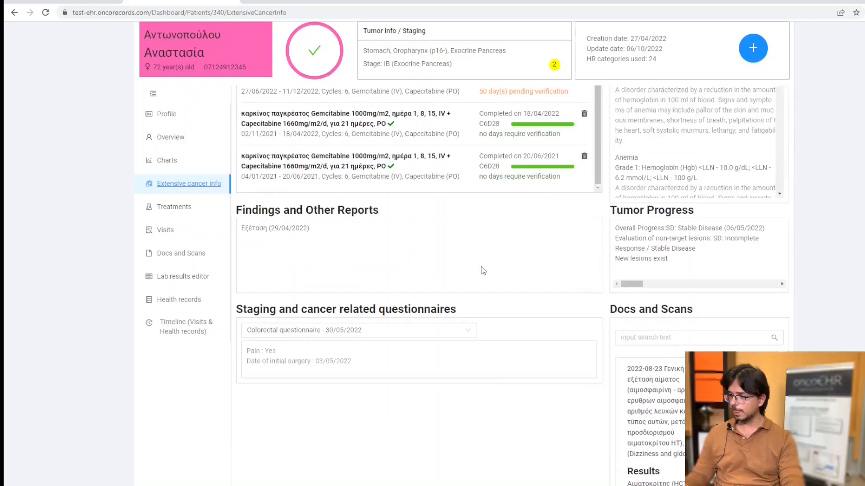
scroll(442, 246, up, 1)
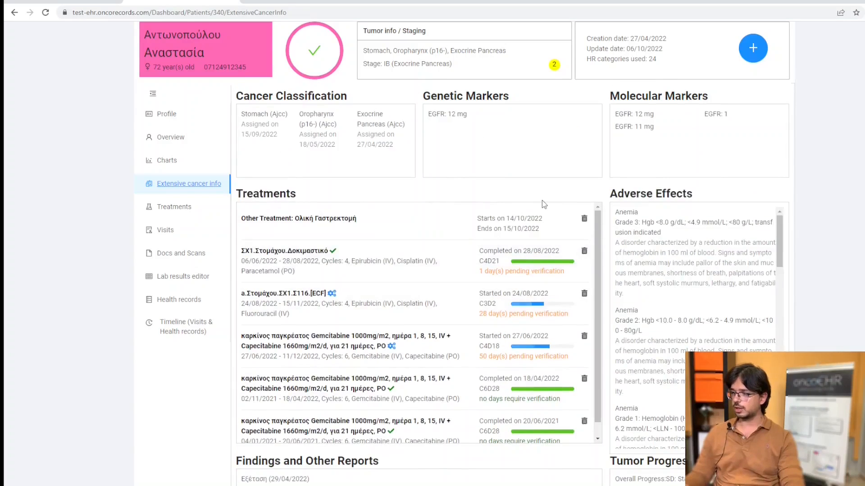
scroll(538, 200, down, 1)
scroll(536, 200, up, 1)
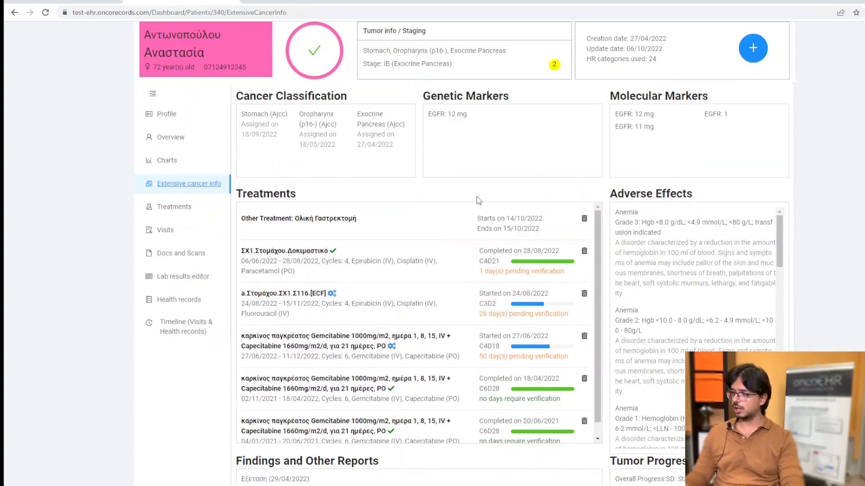
scroll(476, 198, down, 2)
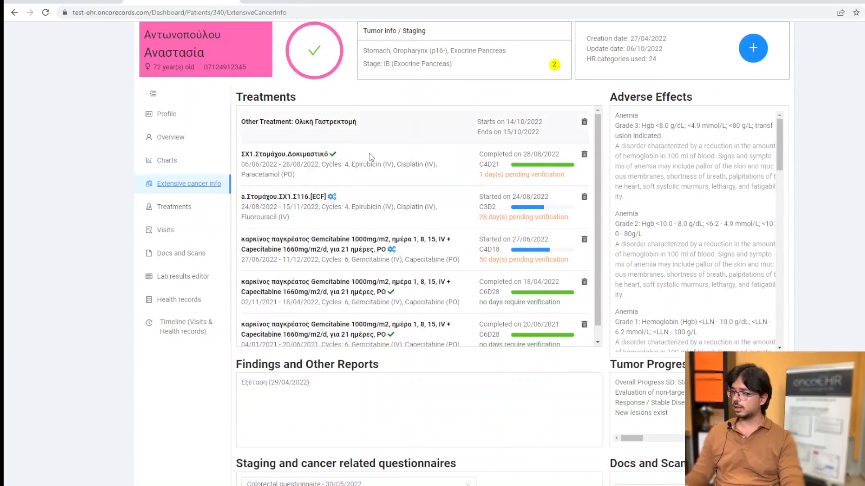
scroll(688, 169, down, 2)
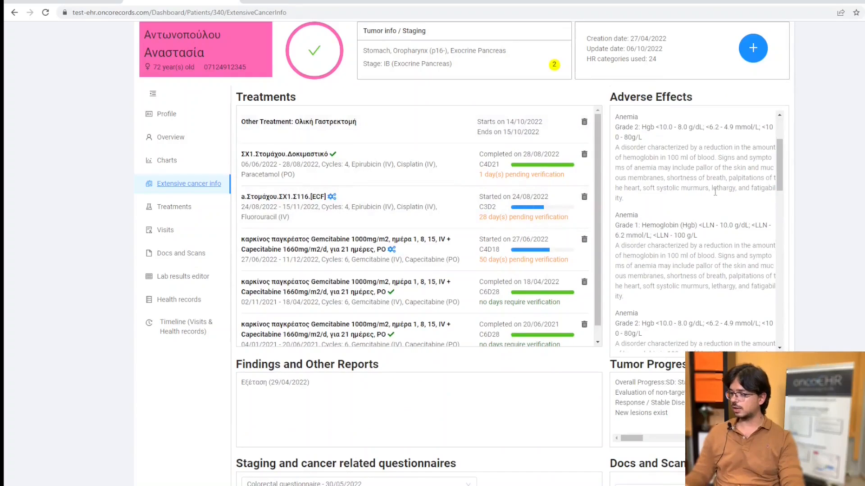
scroll(378, 386, down, 3)
scroll(380, 299, down, 2)
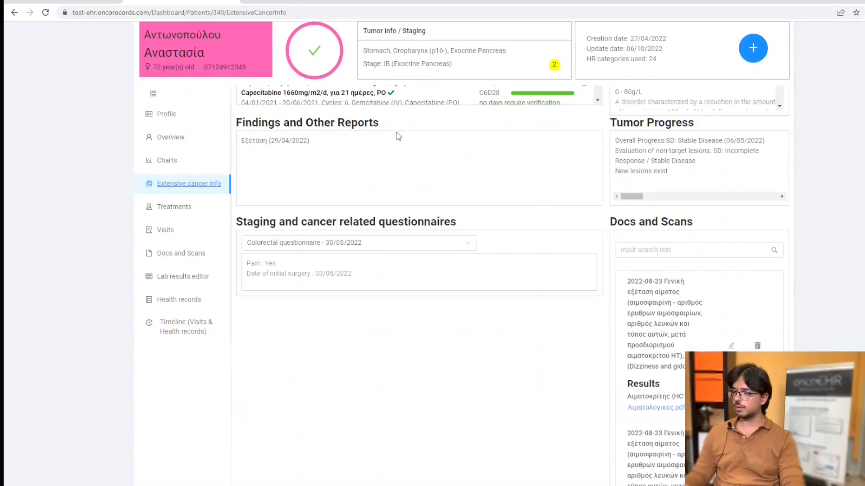
scroll(520, 274, down, 2)
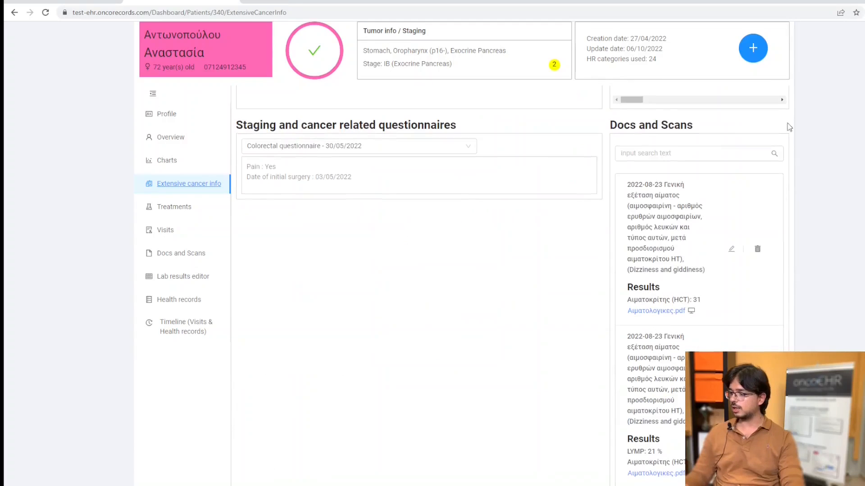
scroll(797, 203, down, 5)
scroll(703, 225, up, 6)
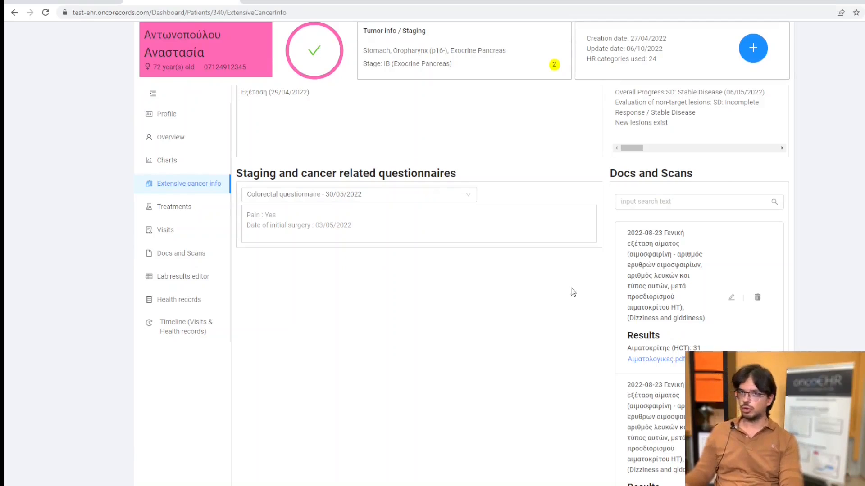
Switch to the 45-year-old male patient's record and open a new Cancer Related Questionnaires health record.
click(50, 2)
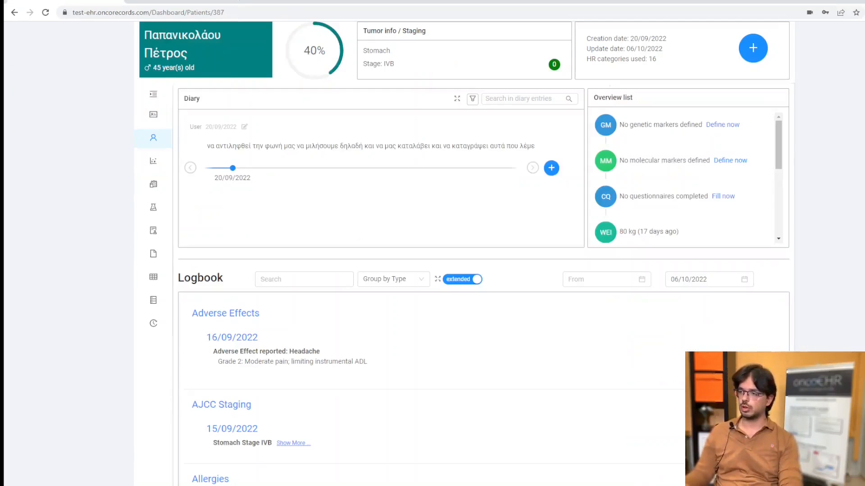
scroll(797, 269, up, 2)
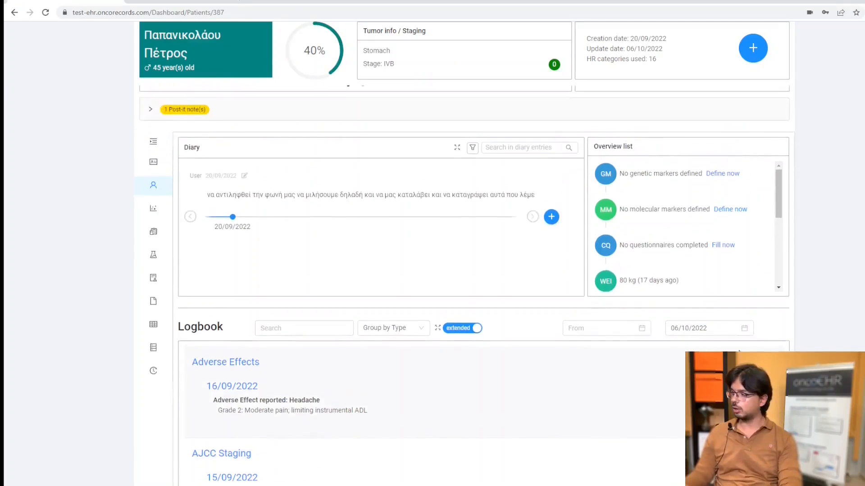
scroll(797, 269, up, 1)
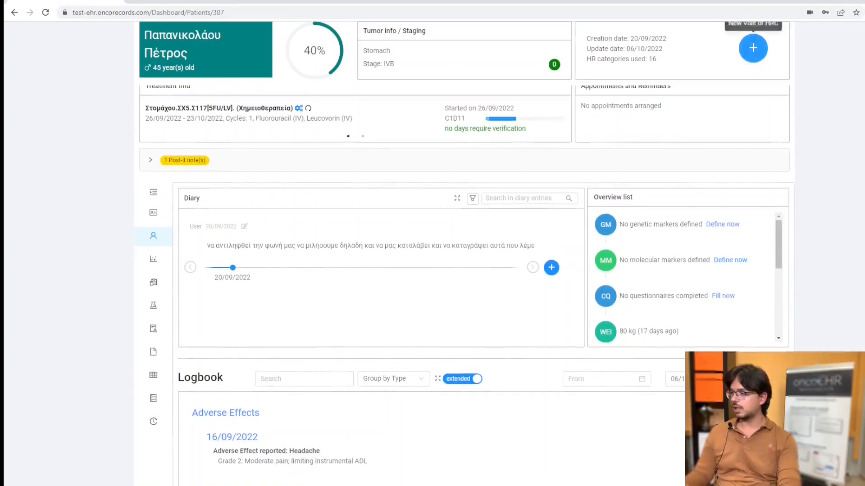
click(752, 88)
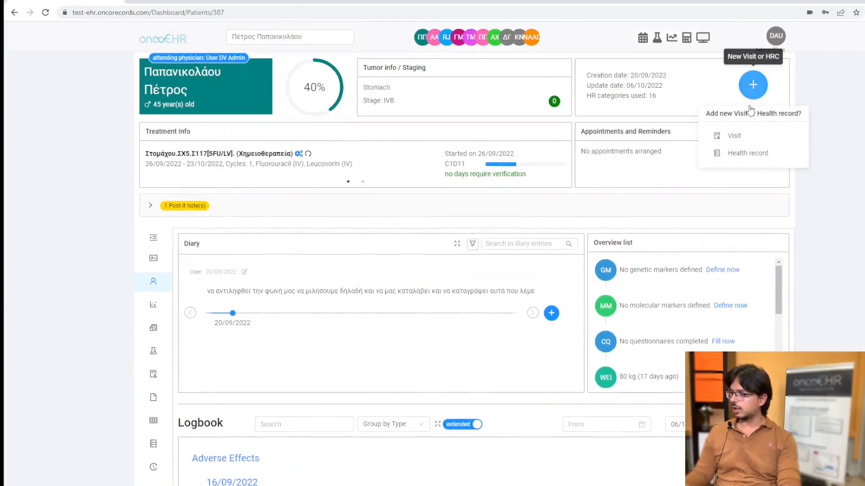
click(757, 161)
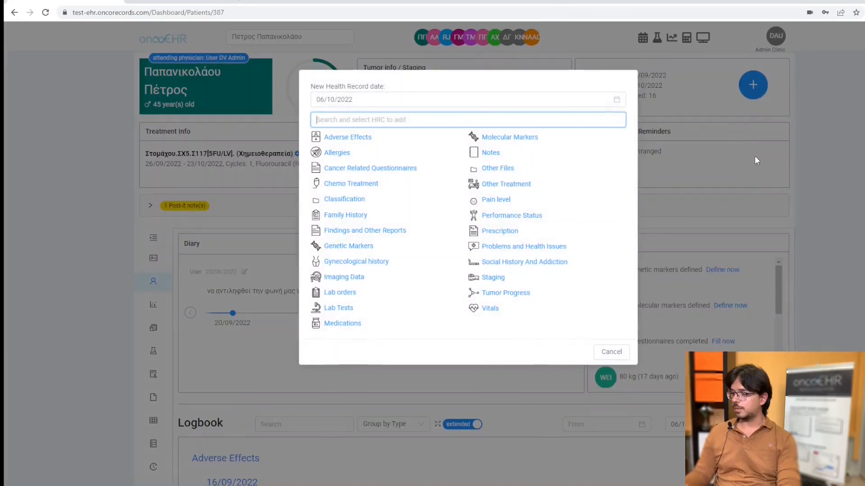
click(392, 173)
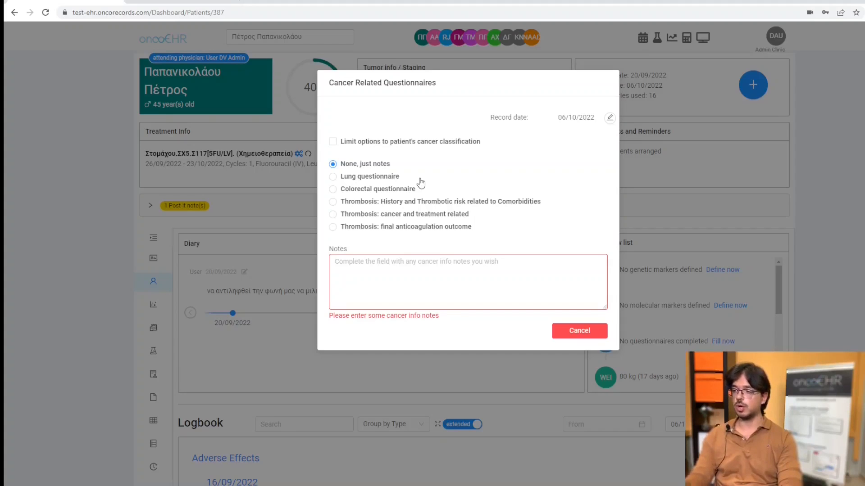
Examine the Thrombosis: History and Thrombotic risk related to Comorbidities questionnaire and discard the record.
click(333, 203)
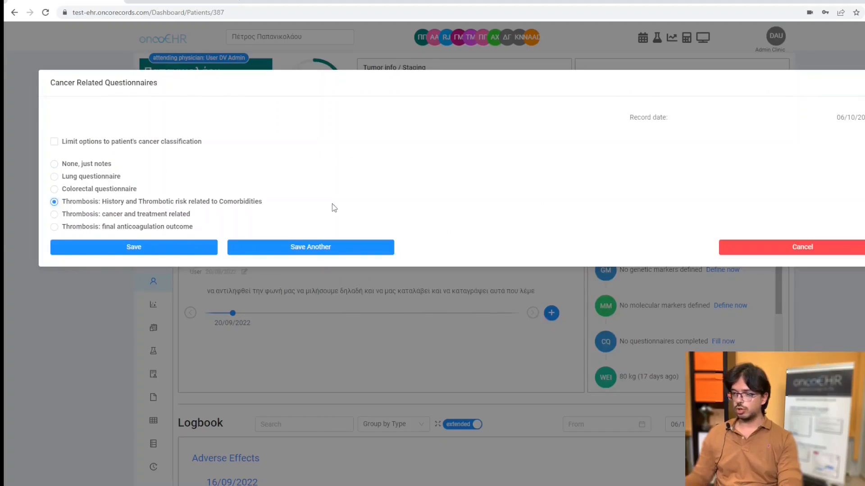
scroll(198, 202, down, 2)
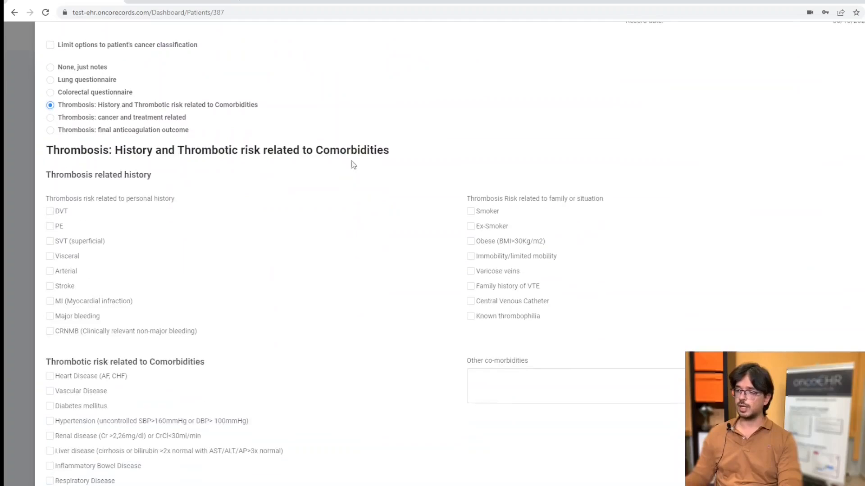
scroll(205, 185, down, 1)
scroll(257, 182, down, 10)
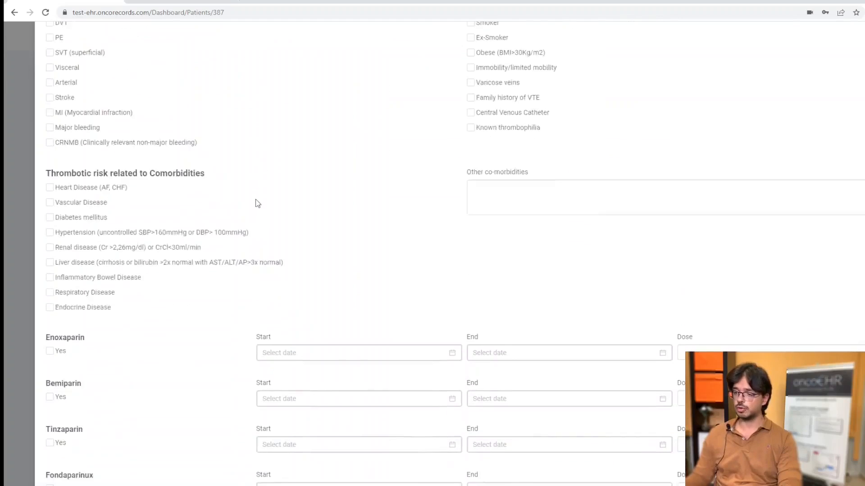
scroll(390, 186, down, 4)
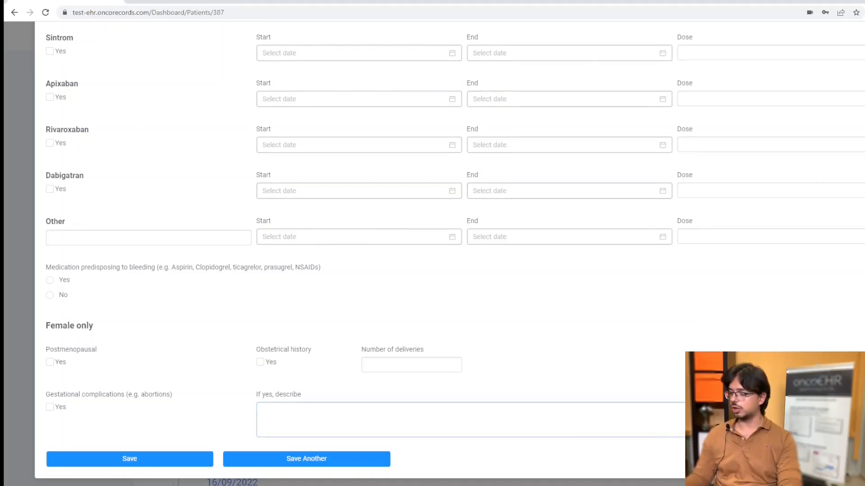
key(Escape)
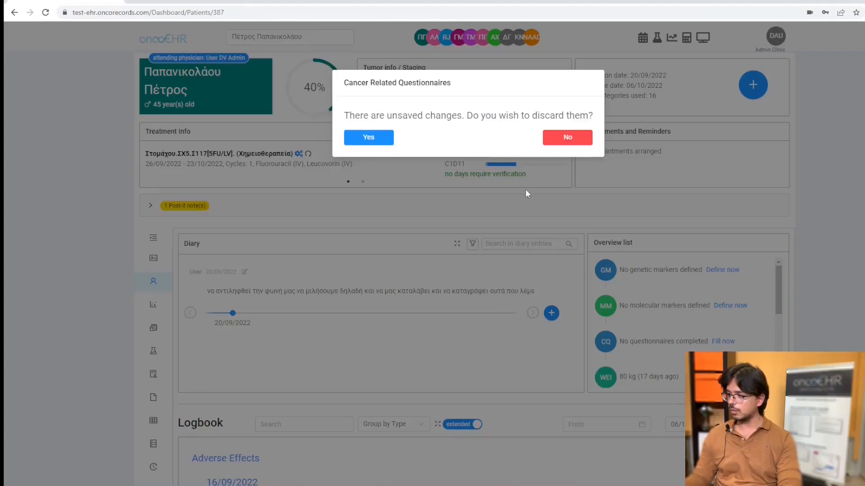
click(389, 134)
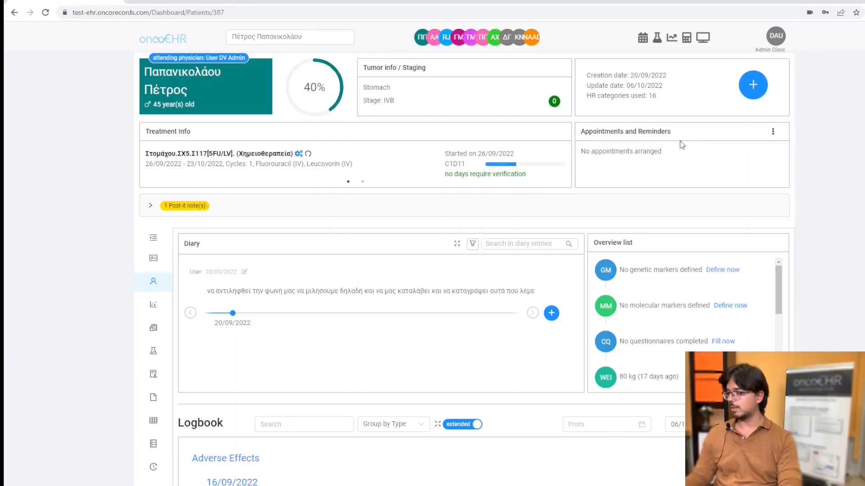
View the options for the patient's appointments and reminders, and return to the dashboard.
click(773, 134)
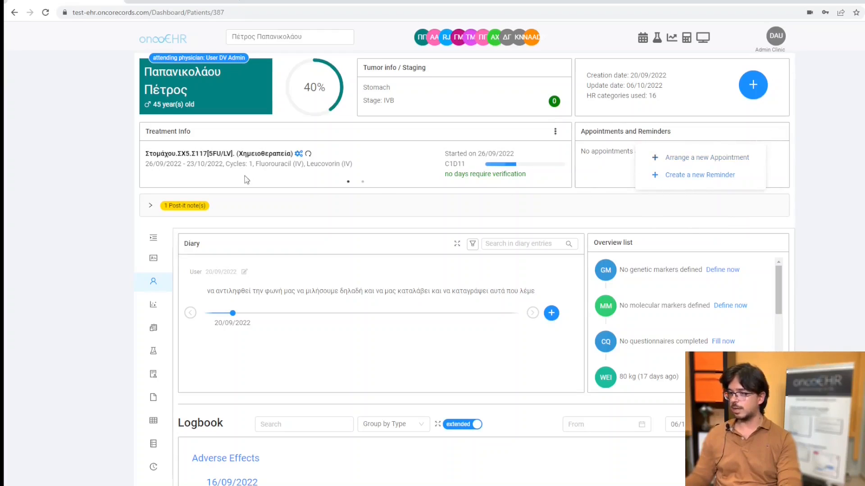
click(24, 111)
click(171, 43)
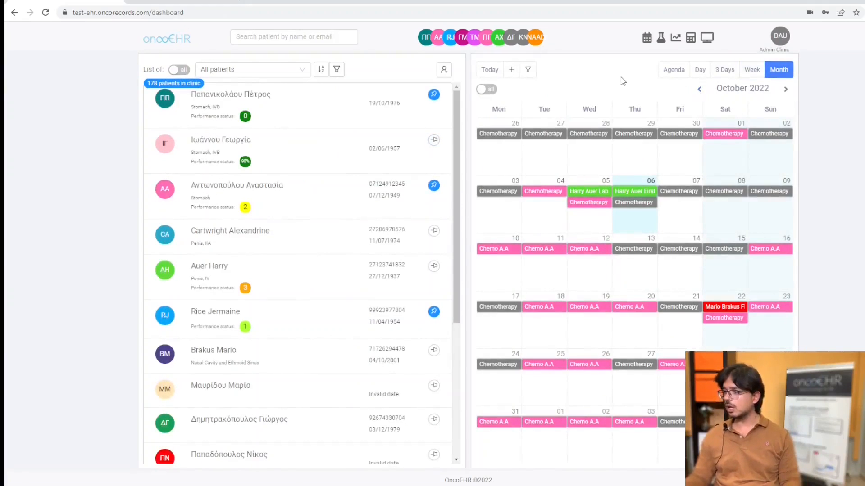
Show the dashboard calendar by day and start a new appointment at 10:00 on 06/10/2022.
click(700, 69)
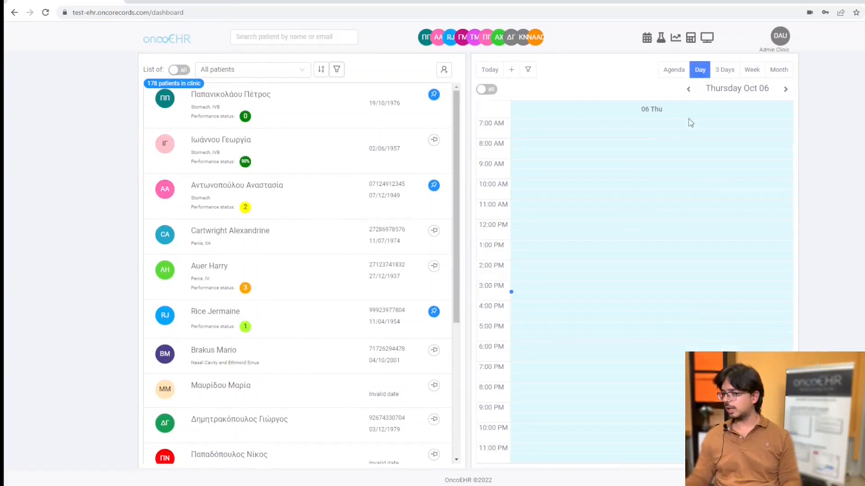
click(610, 197)
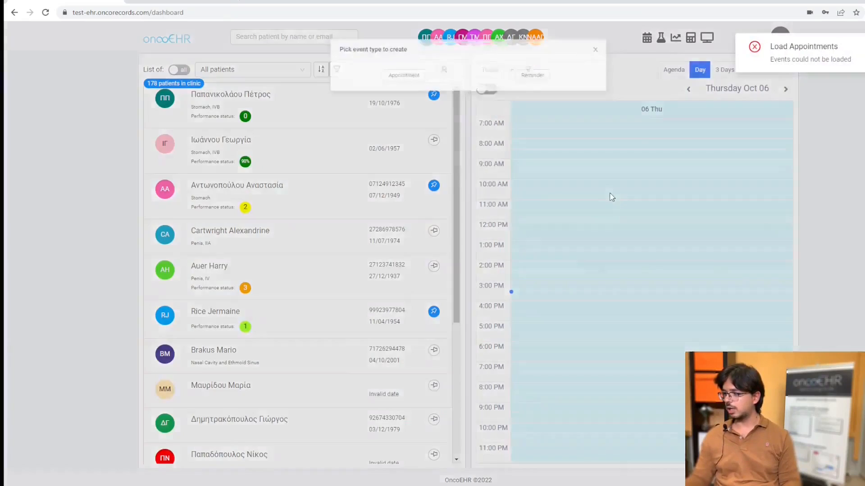
click(627, 44)
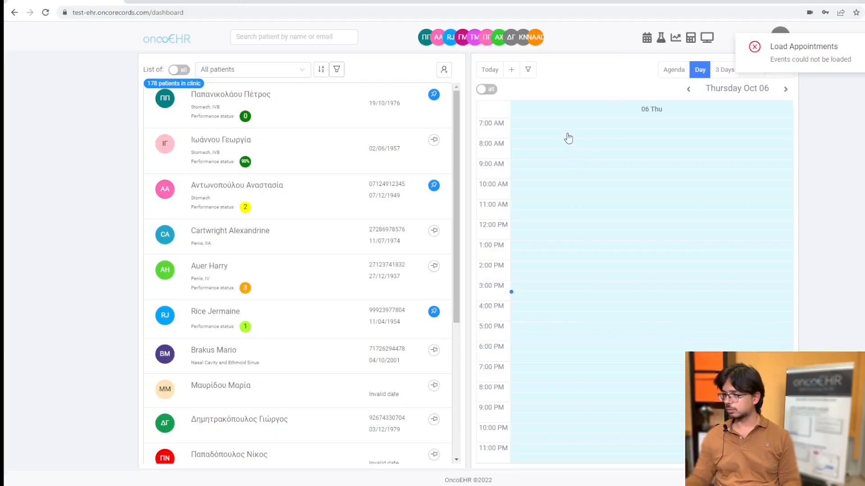
click(542, 190)
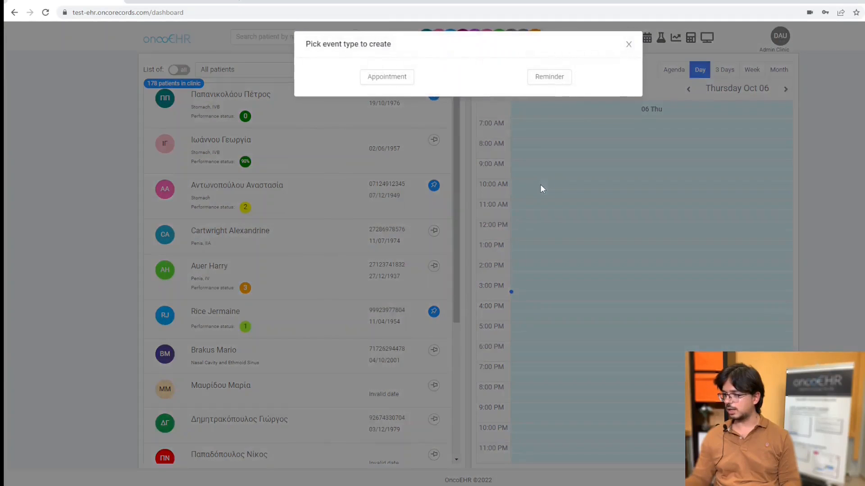
click(399, 87)
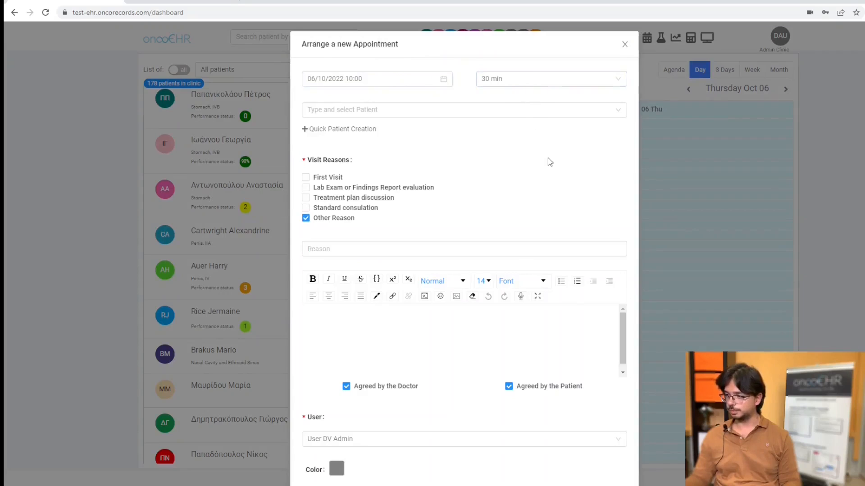
View the duration choices for the new appointment and set its date to 18/10/2022.
click(532, 81)
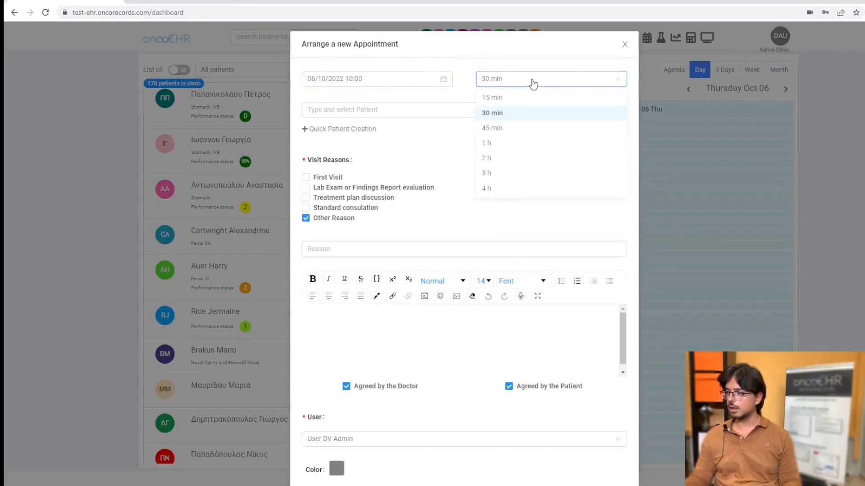
click(449, 61)
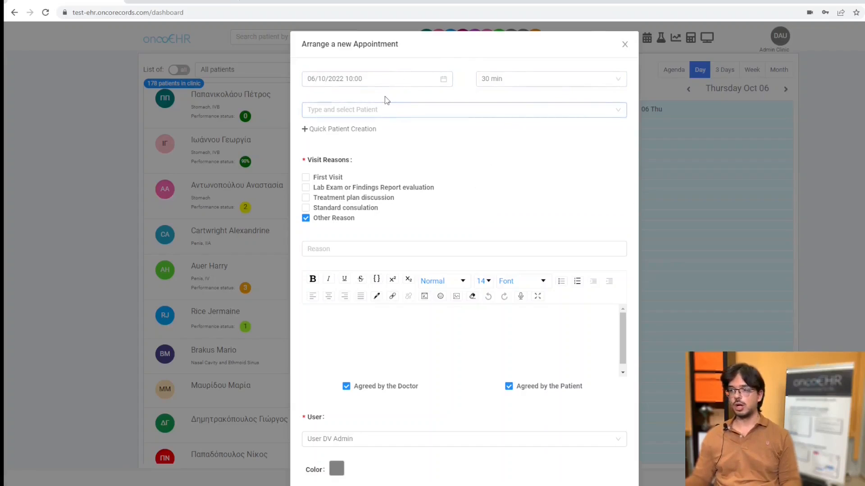
click(399, 85)
click(402, 82)
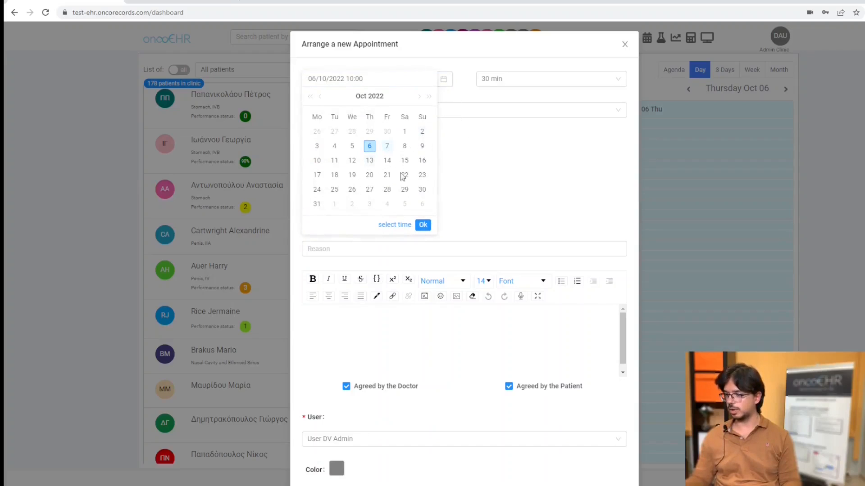
click(336, 178)
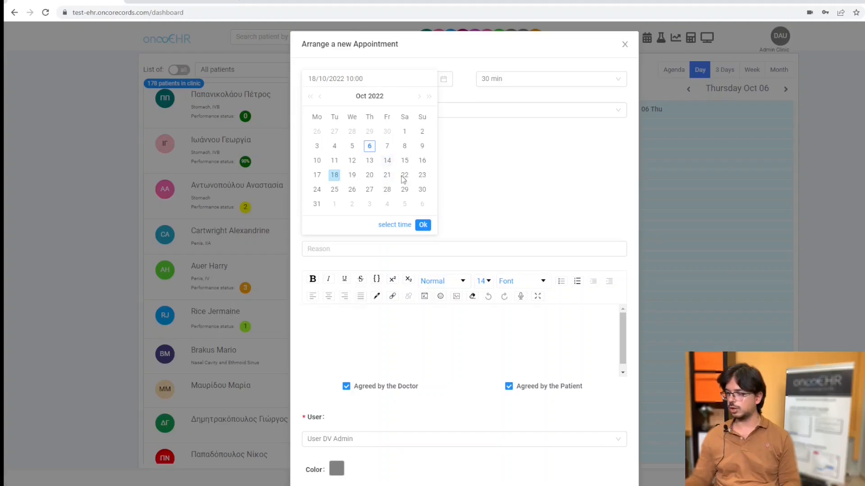
click(423, 225)
Set the appointment's start time to 12:00 and its duration to 1 h.
click(365, 78)
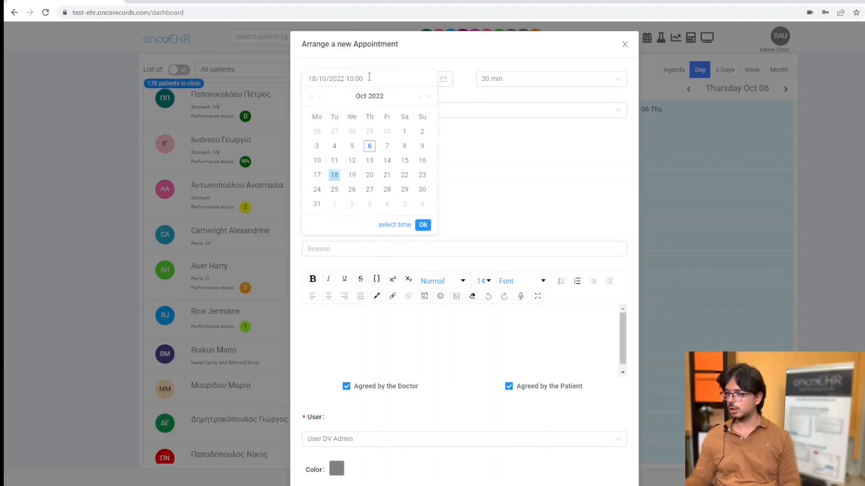
key(BackSpace)
key(BackSpace)
key(BackSpace)
key(BackSpace)
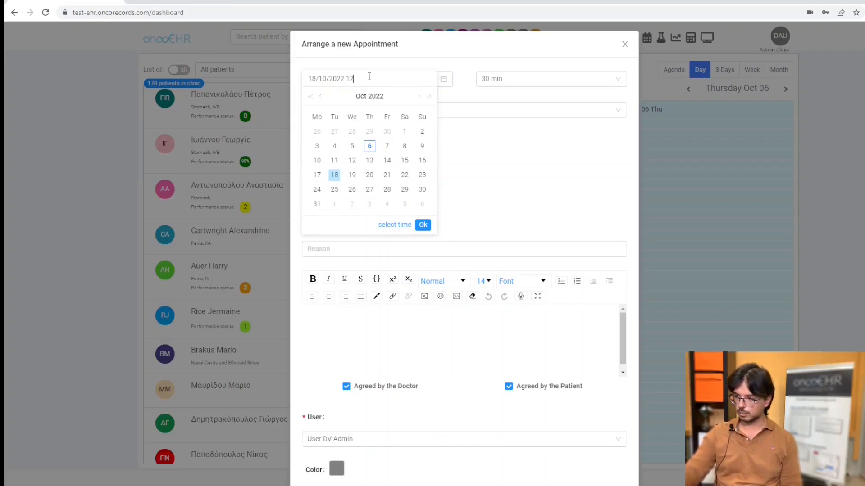
text(2:00)
click(588, 80)
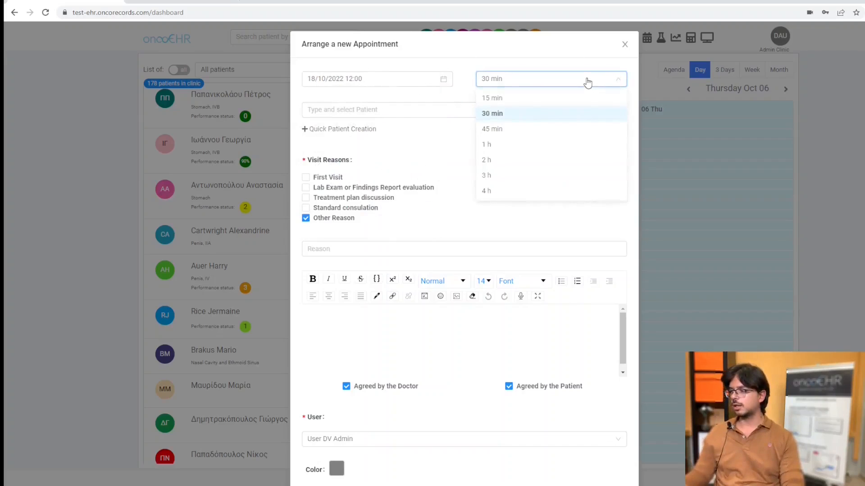
click(502, 148)
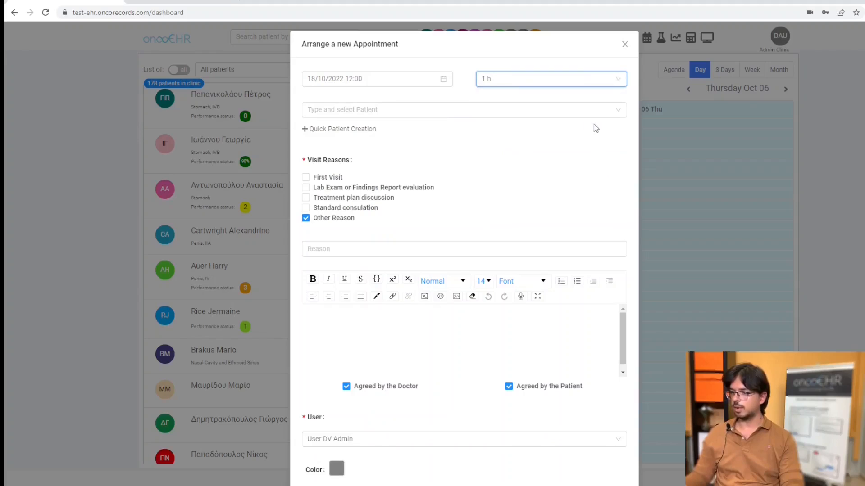
Search for the patient by surname and assign the stage IVB stomach cancer patient to the appointment.
click(538, 112)
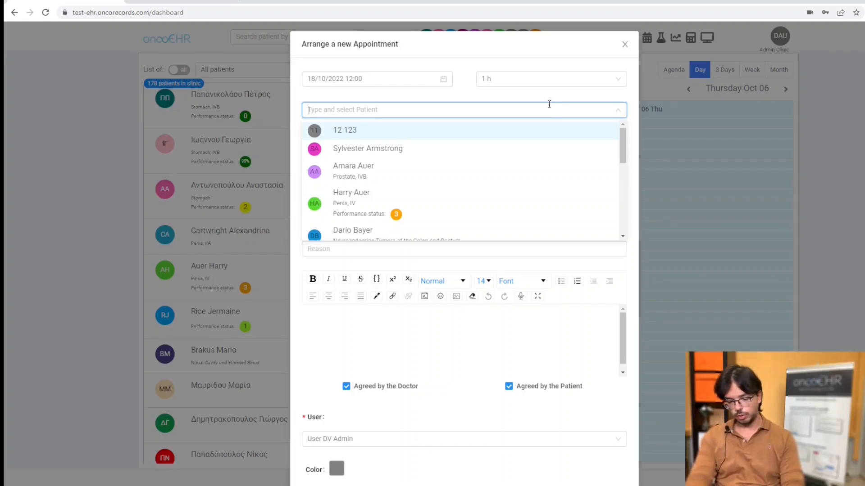
text(Πα)
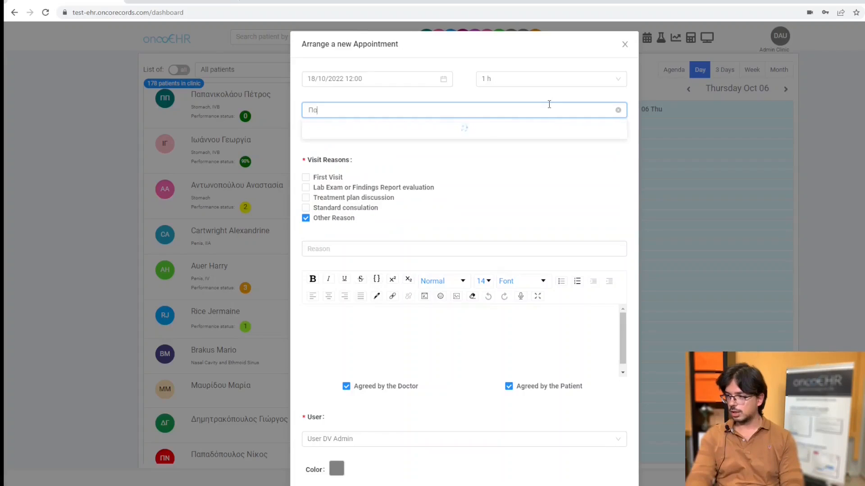
text(πα)
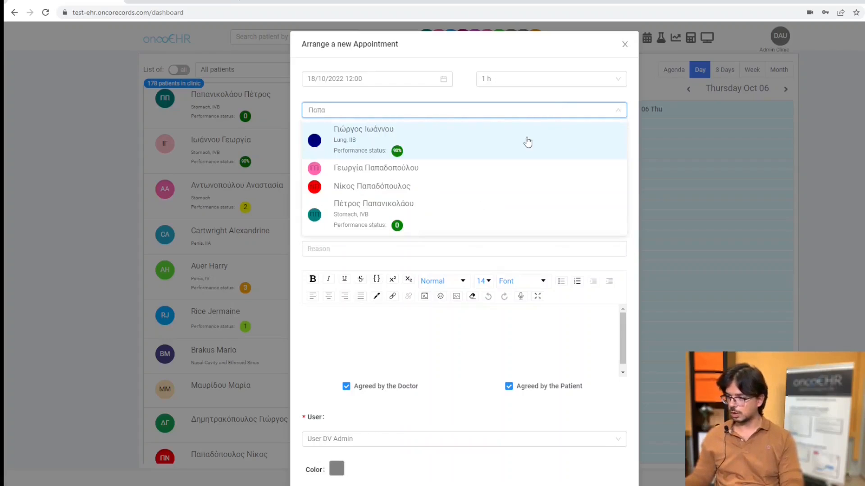
click(474, 224)
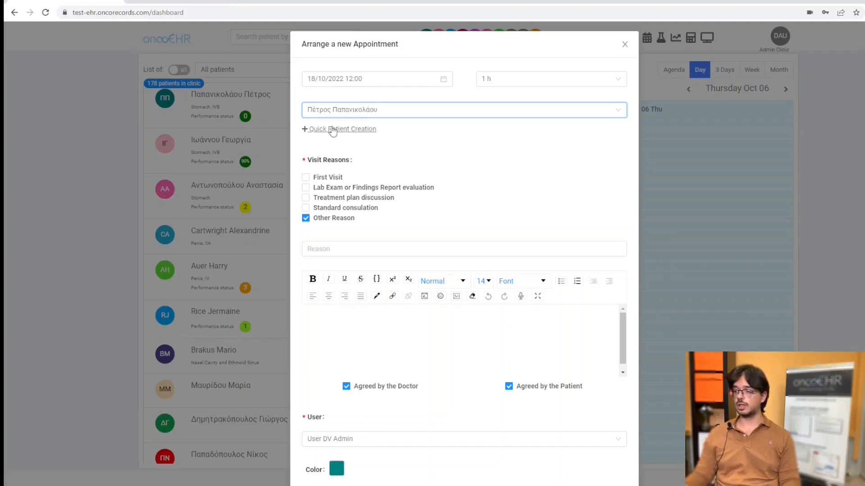
Make Treatment plan discussion the only visit reason and dictate a Greek note into the appointment's description by voice.
scroll(500, 163, down, 1)
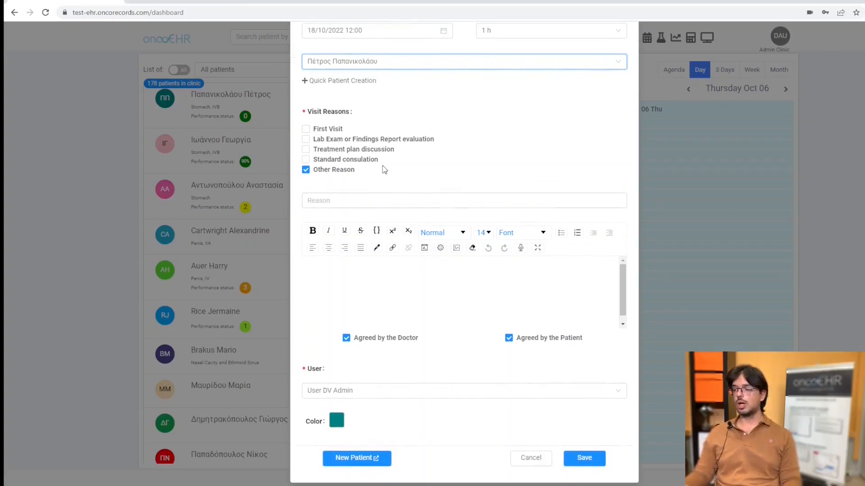
click(308, 130)
click(315, 130)
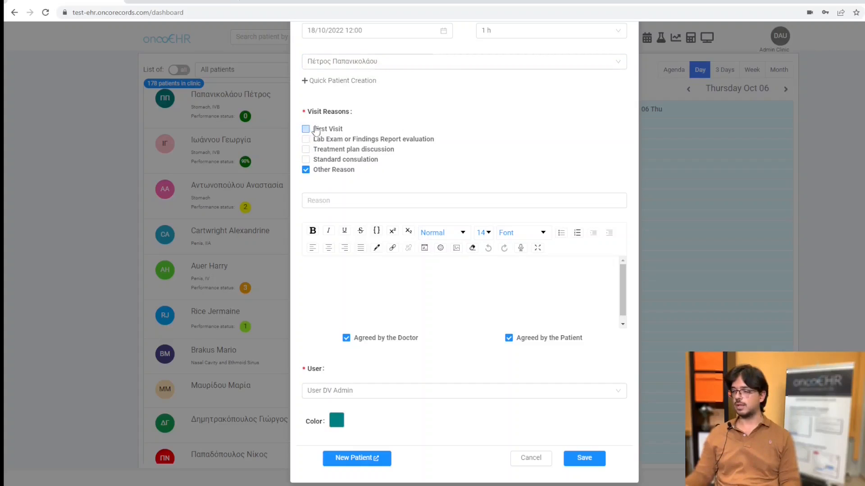
click(306, 150)
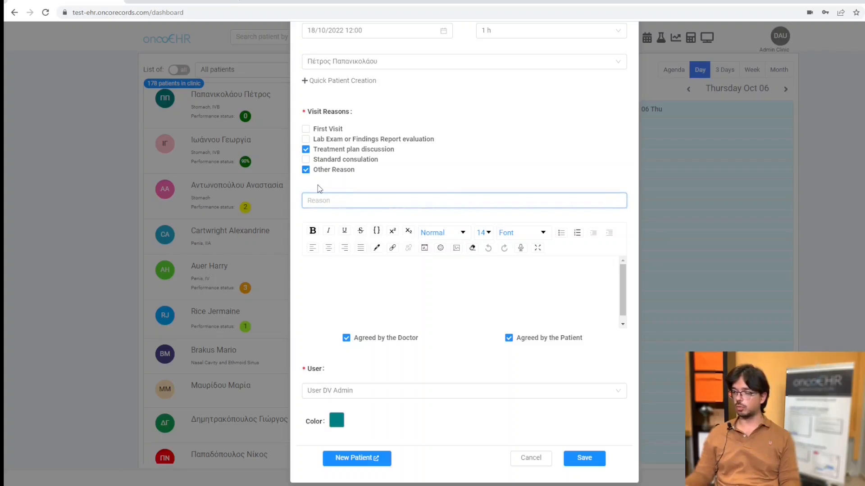
click(306, 169)
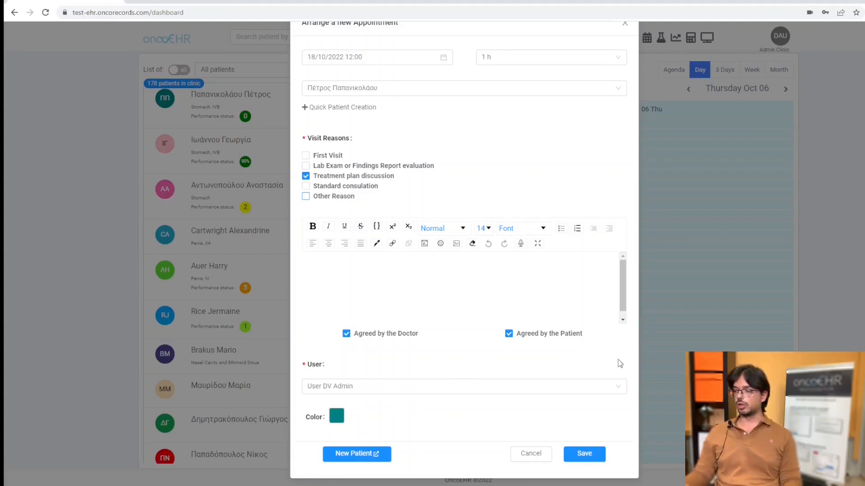
click(522, 245)
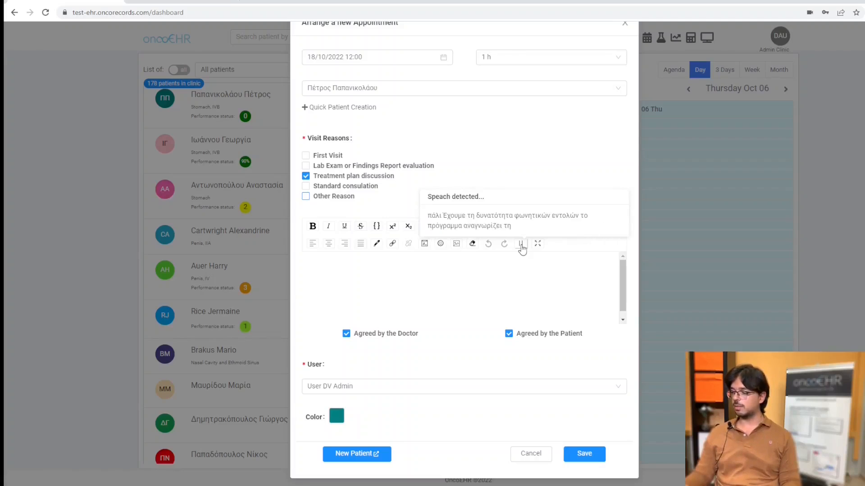
click(521, 245)
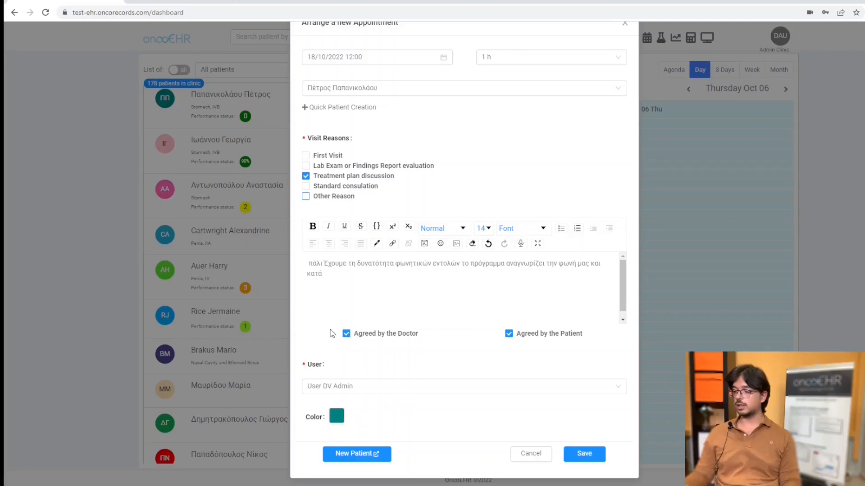
Clear the Agreed by the Doctor and Agreed by the Patient options, and enable both again.
click(347, 336)
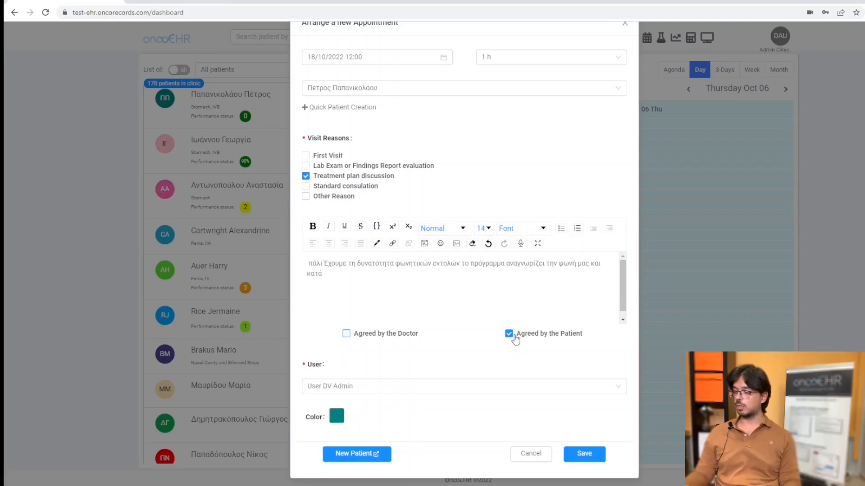
click(508, 336)
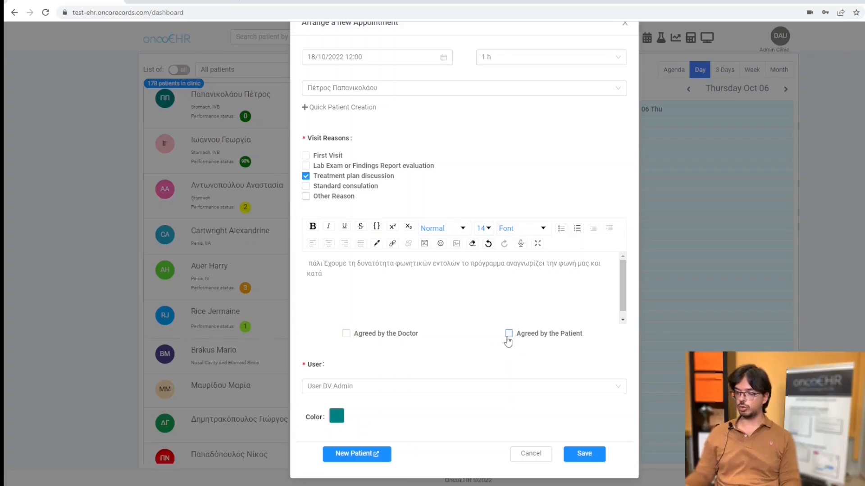
click(508, 337)
click(347, 336)
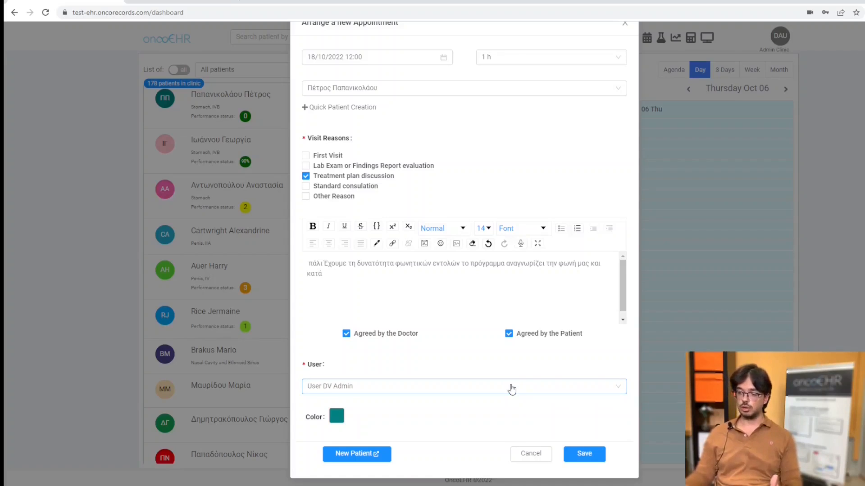
Look through the user choices and the colour options for the appointment.
click(512, 390)
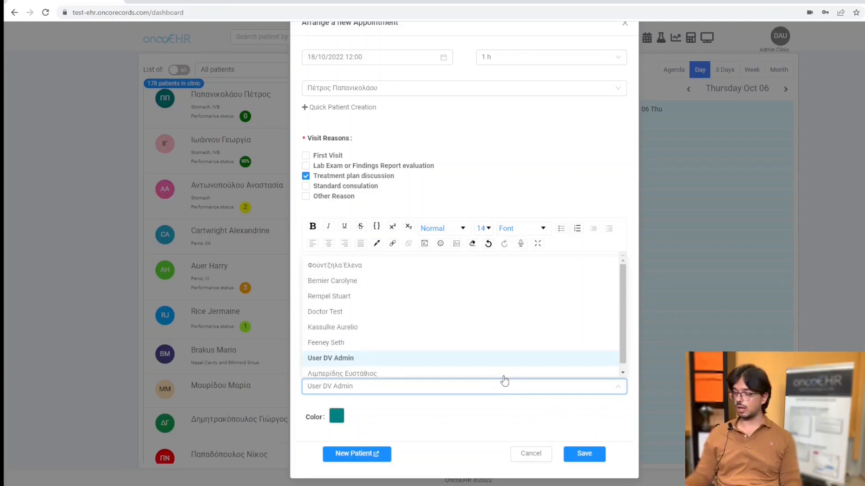
click(529, 149)
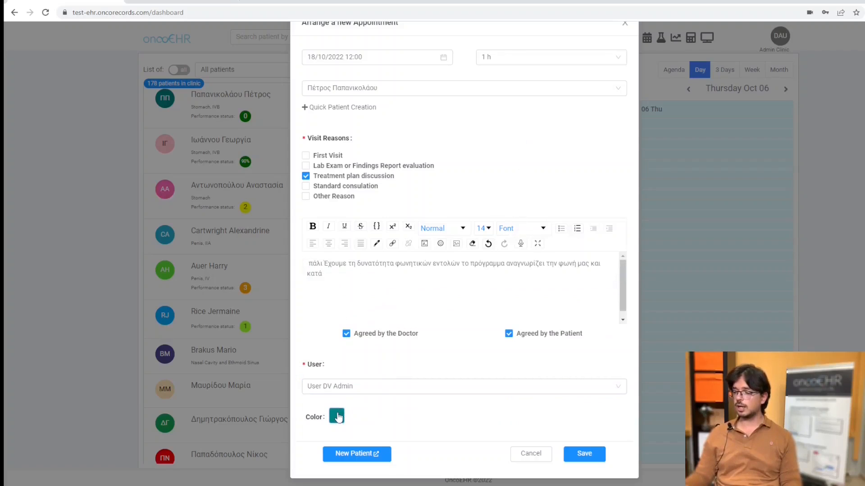
scroll(429, 179, up, 1)
scroll(429, 179, down, 1)
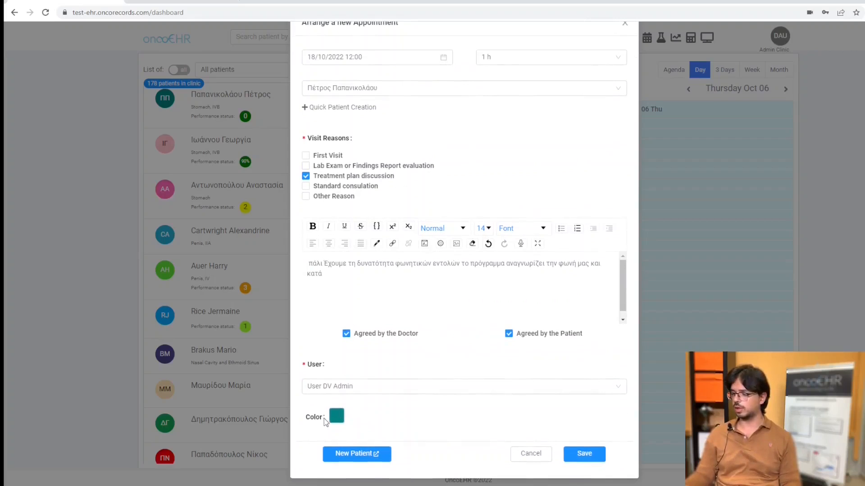
click(337, 415)
click(499, 159)
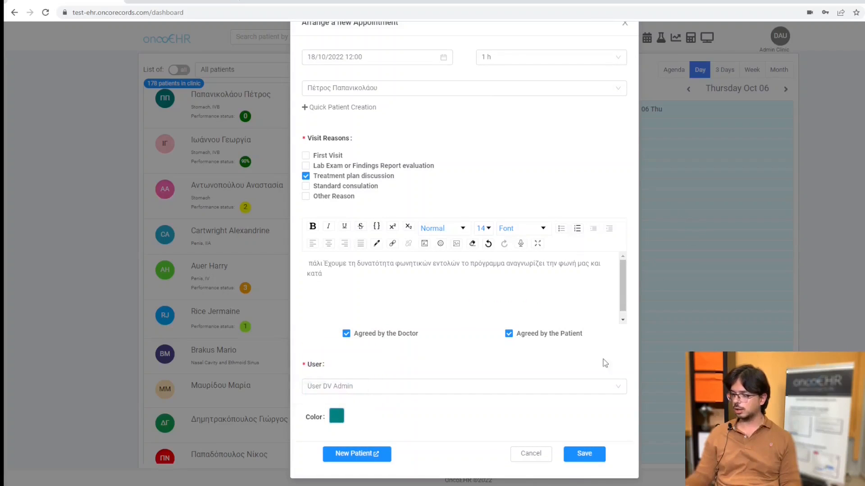
Save the appointment and go through the calendar's month view to the day of 18 October 2022.
click(590, 455)
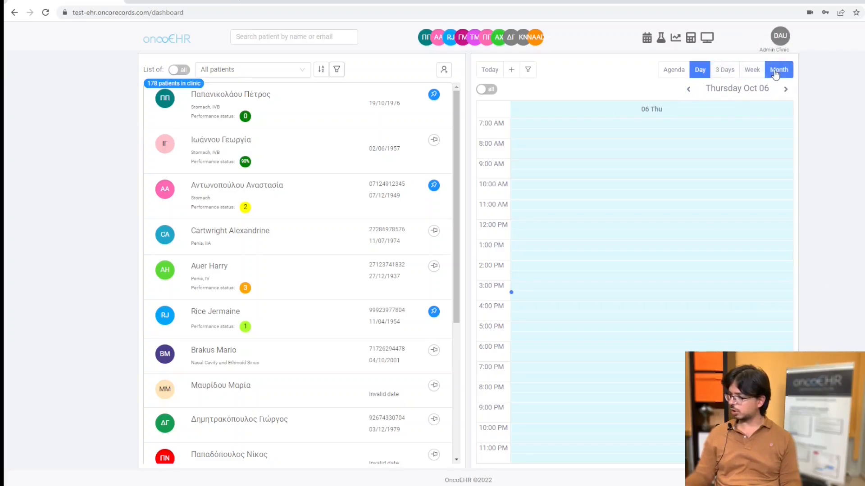
click(779, 70)
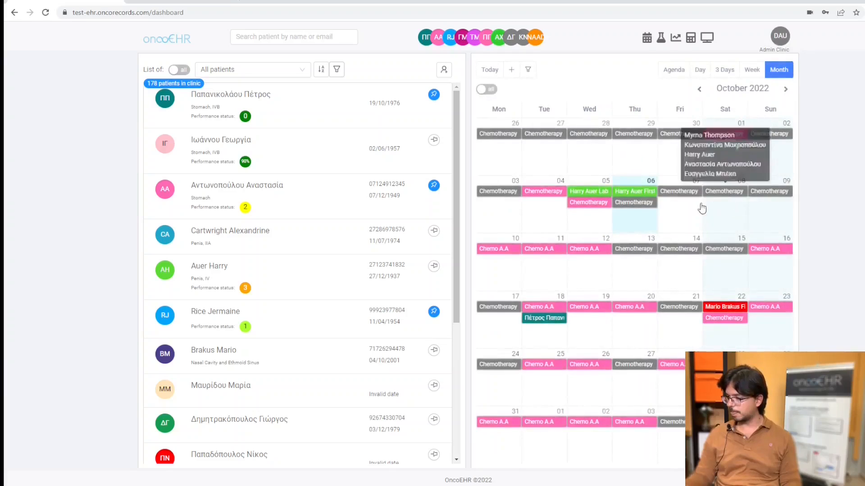
click(546, 328)
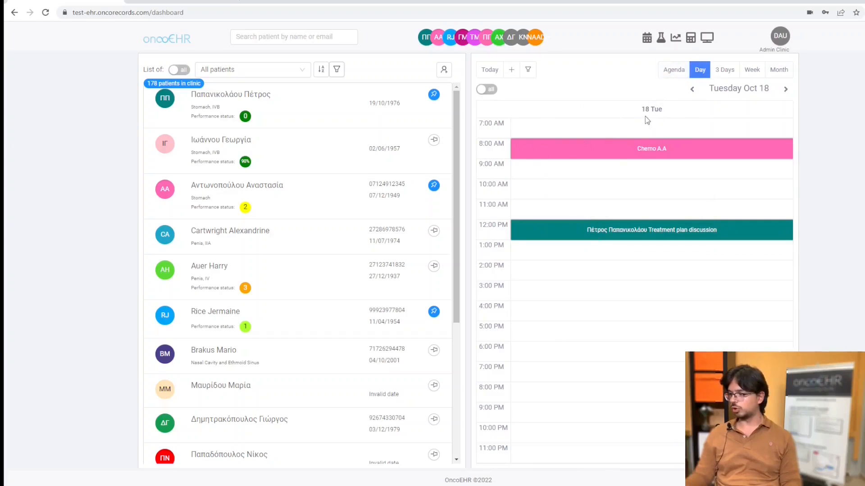
Open a new reminder from the 18 October calendar, look through its patient choices, and cancel it.
click(548, 197)
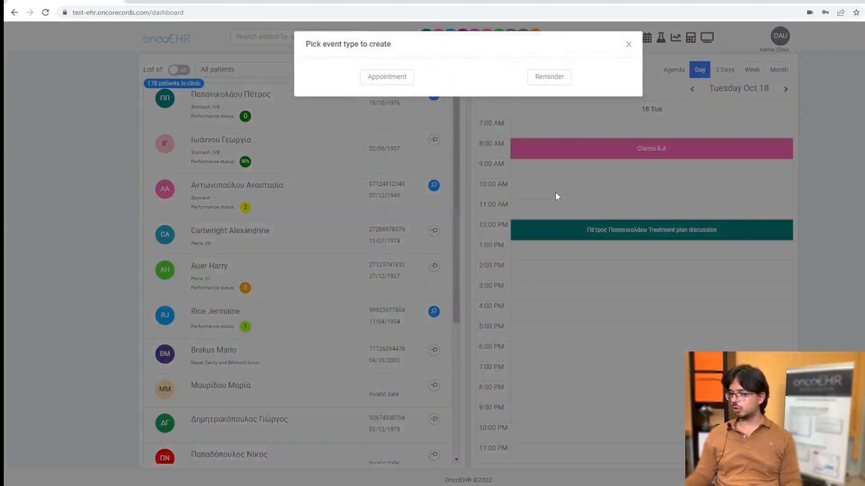
click(549, 77)
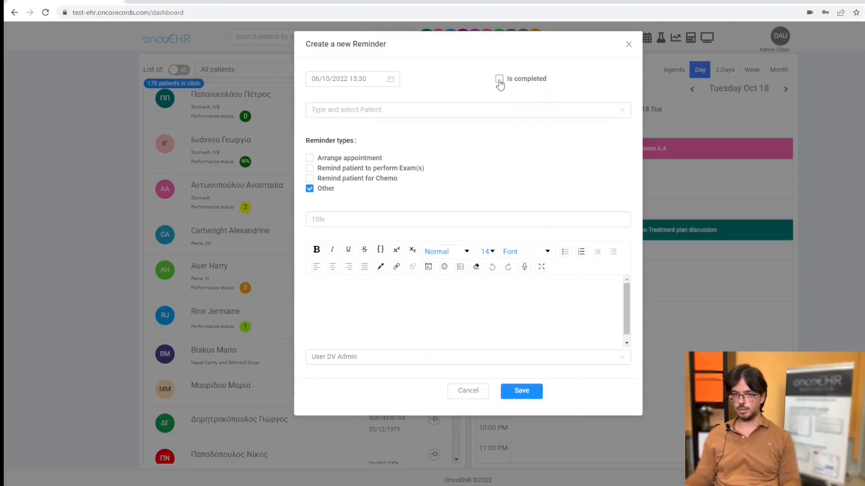
click(467, 111)
scroll(459, 195, down, 3)
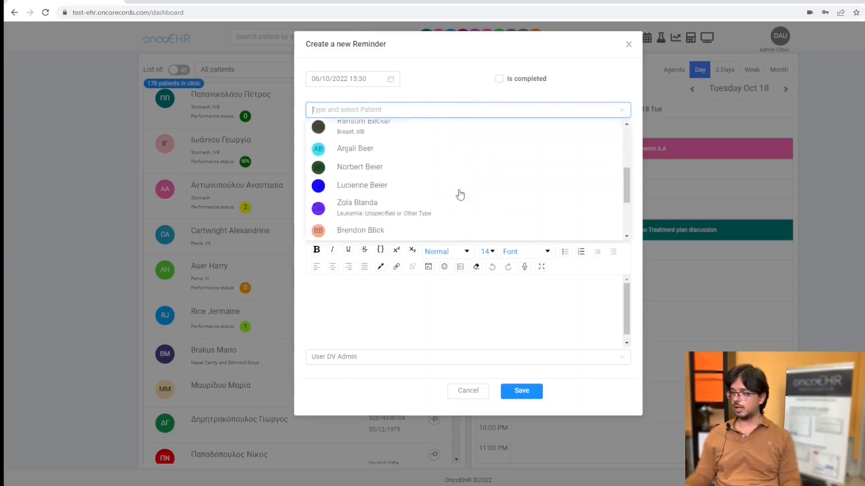
scroll(459, 194, down, 2)
click(448, 85)
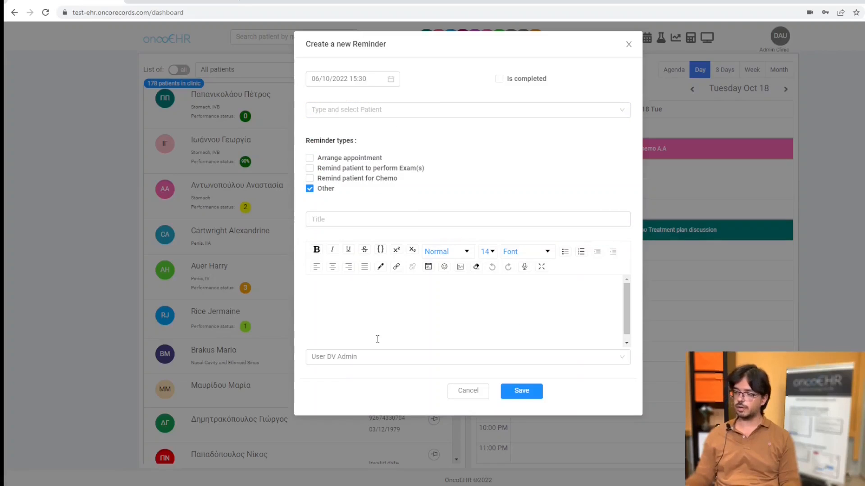
click(465, 401)
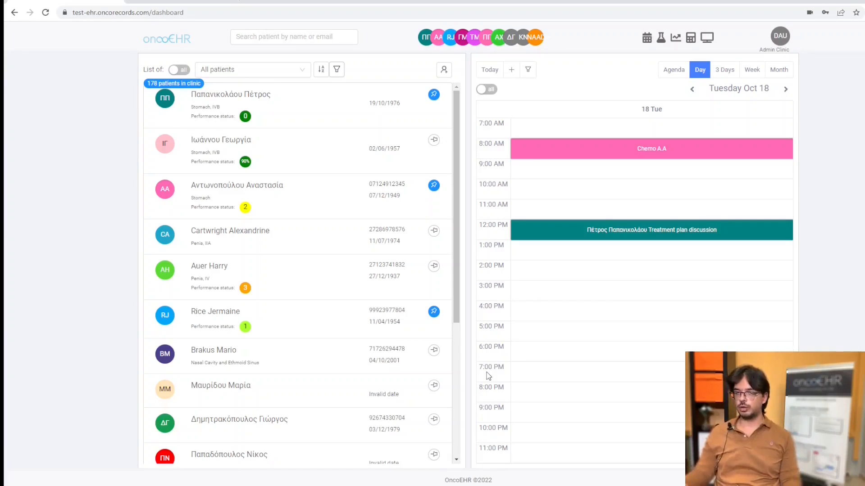
Open the record of the patient with the new appointment and read the first page of the overview report.
click(345, 113)
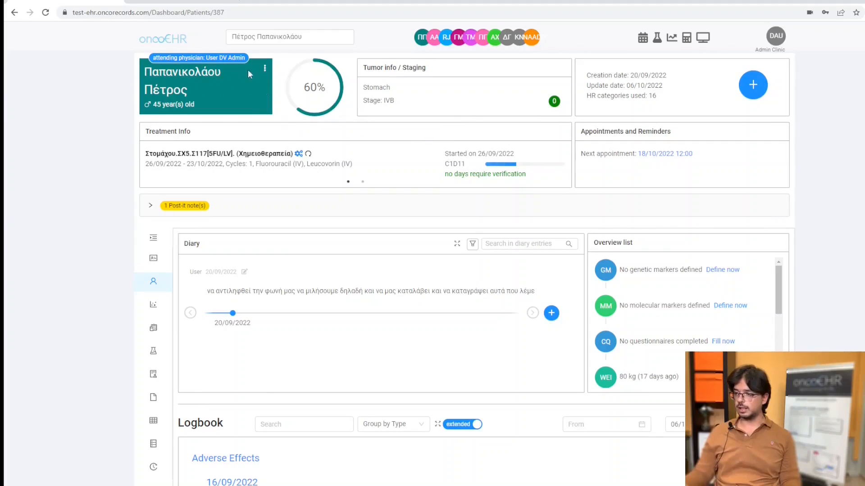
click(266, 69)
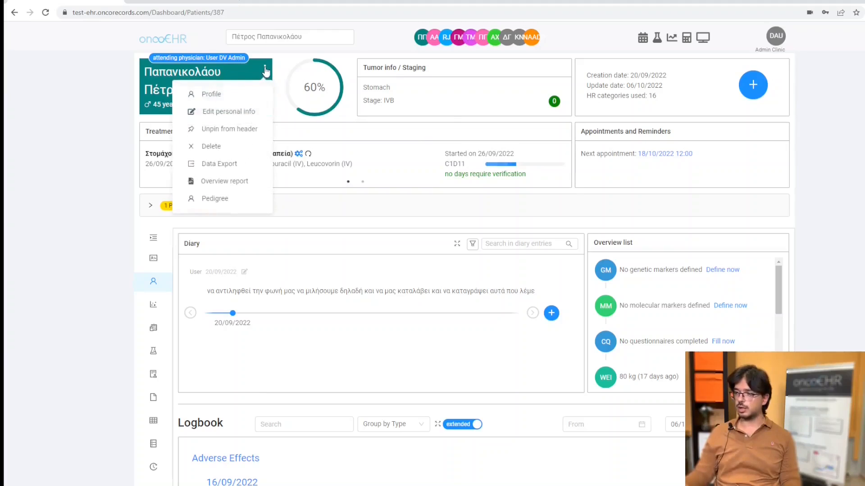
click(230, 185)
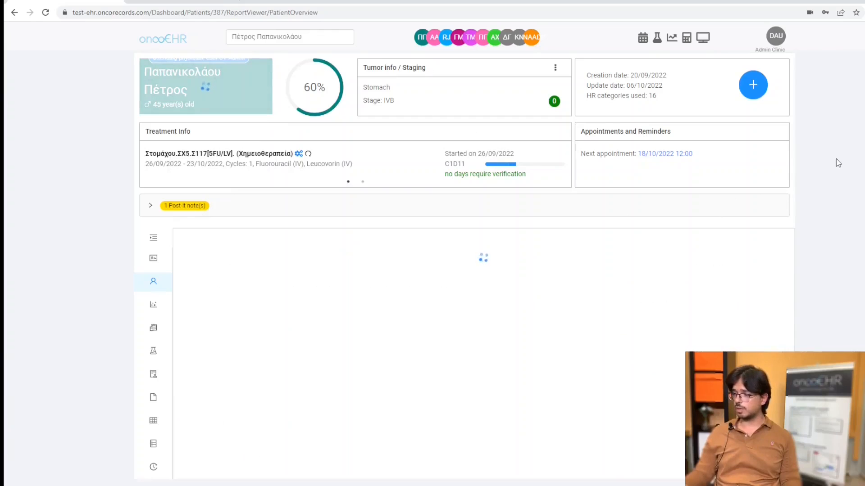
scroll(837, 157, down, 1)
scroll(836, 153, down, 1)
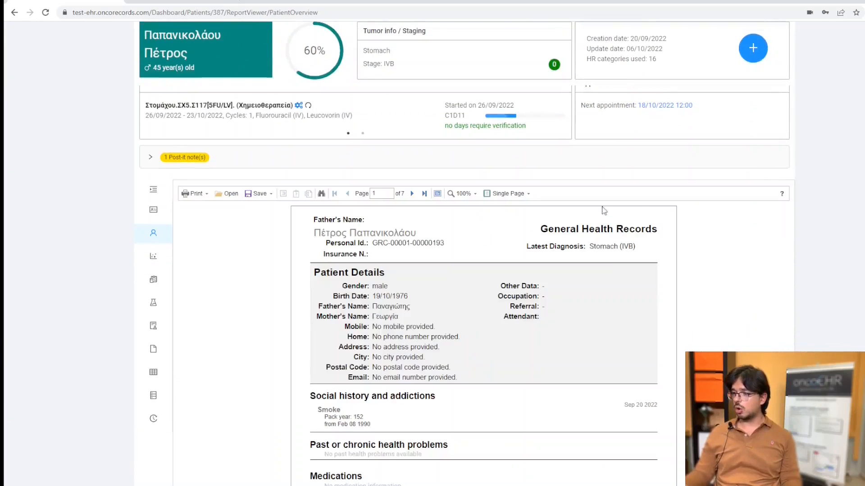
scroll(788, 198, down, 2)
scroll(820, 198, down, 2)
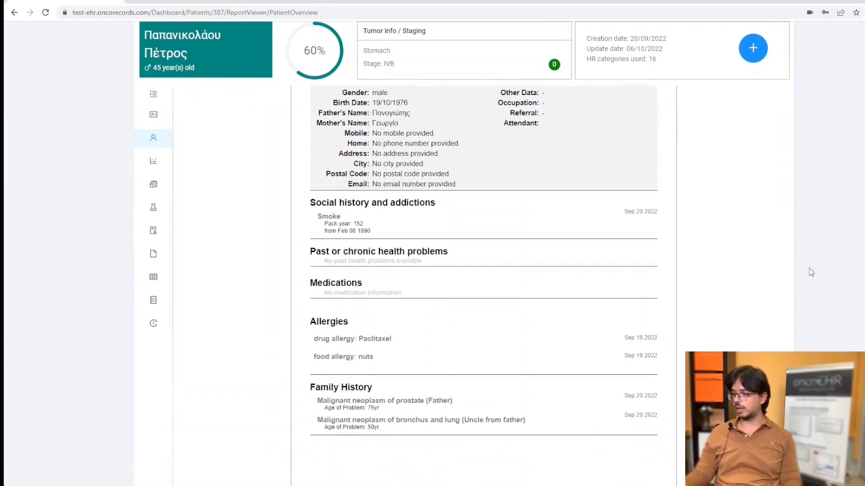
scroll(766, 220, down, 1)
scroll(743, 218, up, 2)
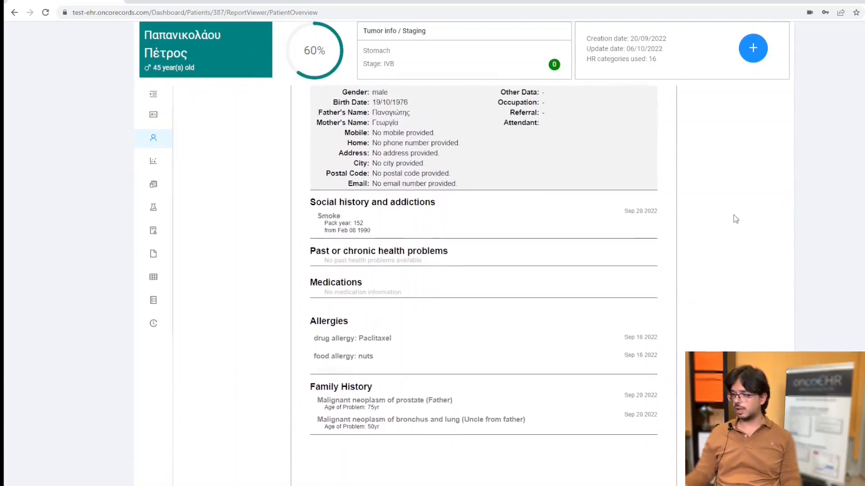
scroll(802, 222, up, 4)
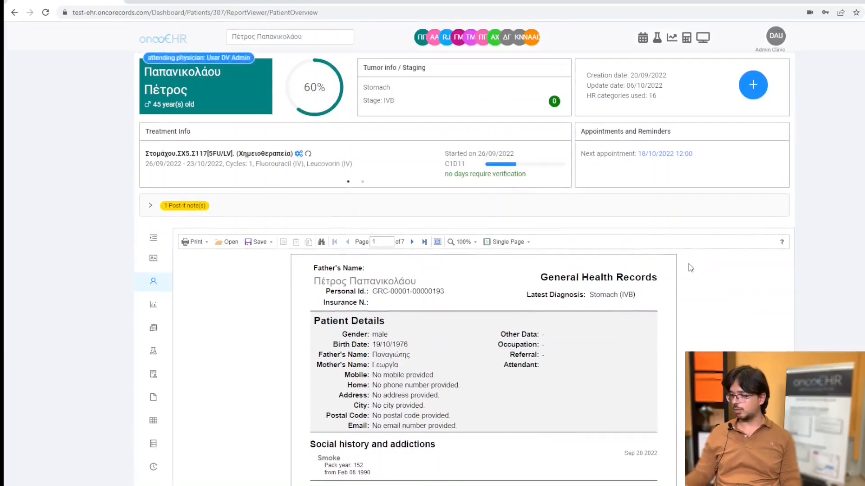
Switch the overview report to Continuous page display and examine its cancer data, examination and medical report sections.
scroll(439, 241, down, 1)
click(521, 194)
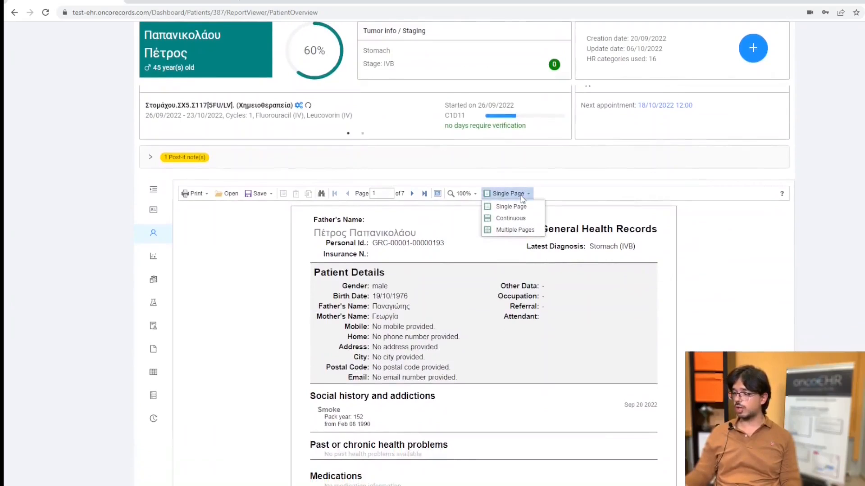
click(517, 220)
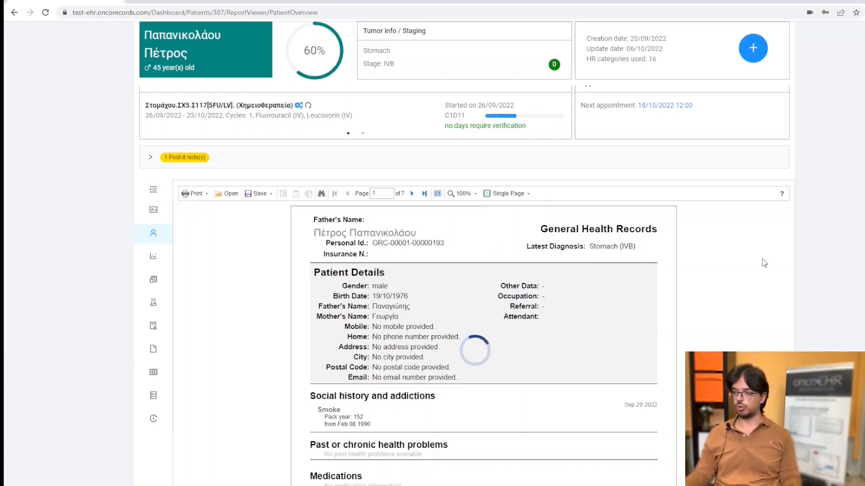
scroll(758, 263, down, 10)
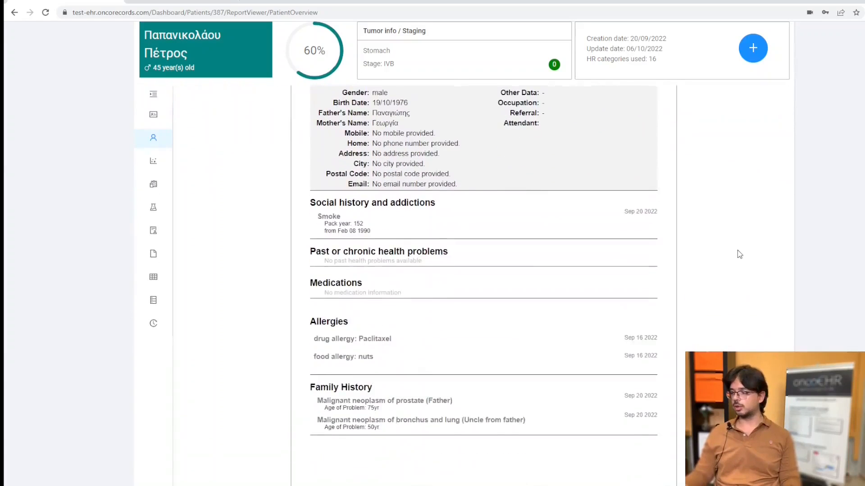
scroll(739, 255, down, 14)
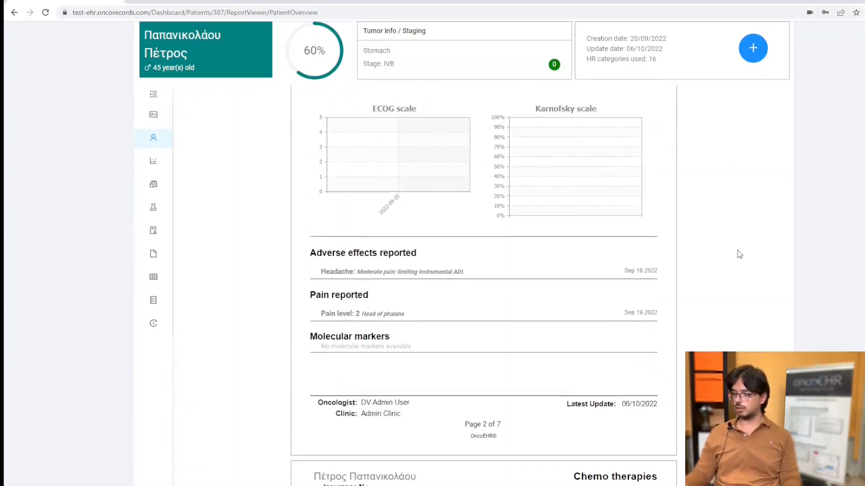
scroll(740, 255, down, 12)
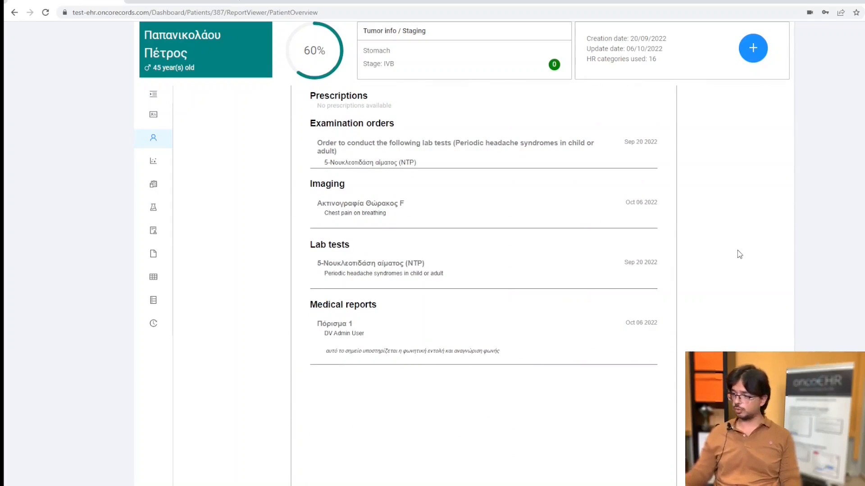
scroll(739, 255, down, 5)
scroll(739, 254, up, 20)
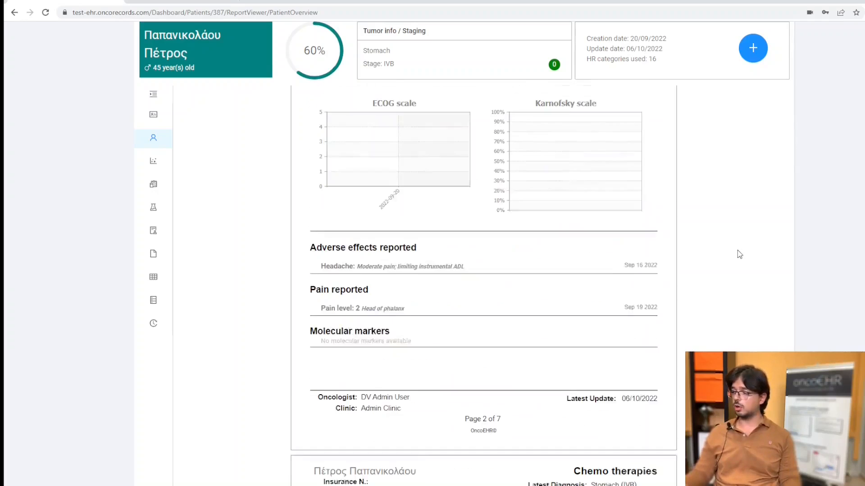
scroll(739, 254, up, 10)
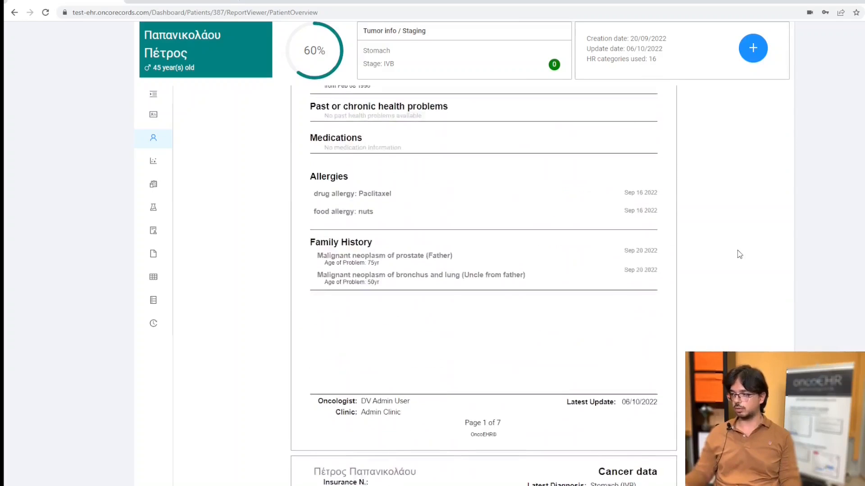
scroll(740, 255, up, 1)
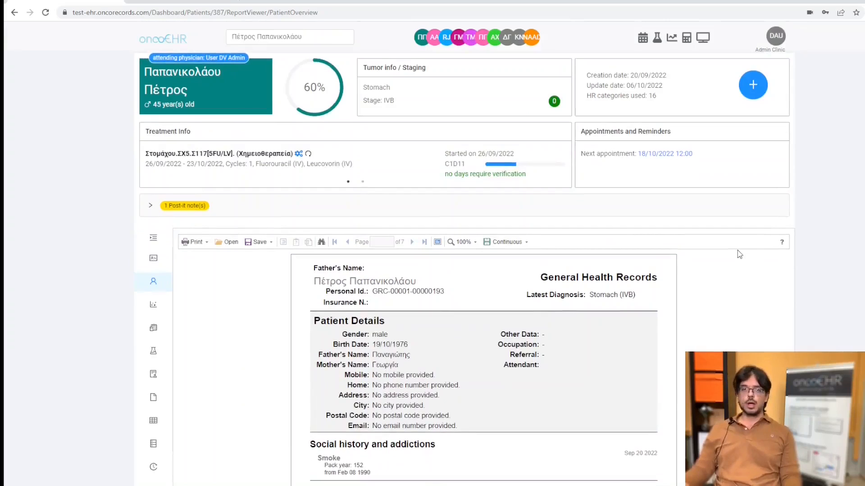